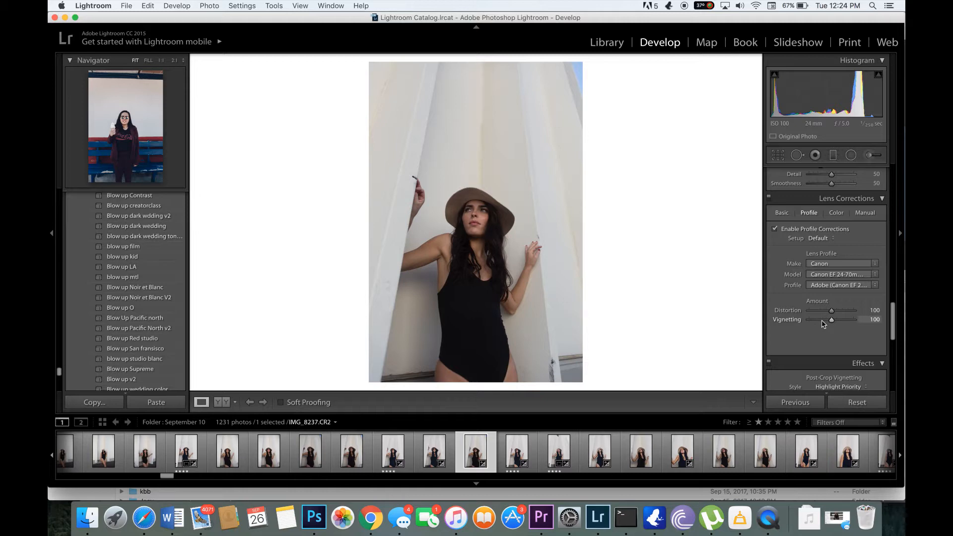
Look through the photo's develop settings and expand the Tone Curve section to examine the RGB curve
mouse_move(823, 322)
left_mouse_down()
mouse_move(798, 323)
mouse_move(852, 326)
mouse_move(834, 323)
left_mouse_up()
scroll(801, 267, "up", 15)
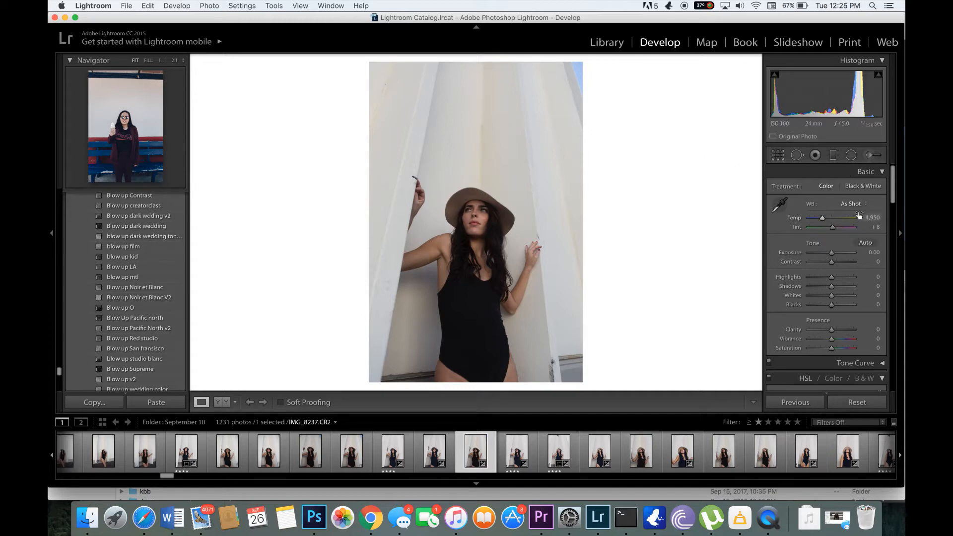
scroll(812, 305, "down", 5)
scroll(814, 309, "down", 1)
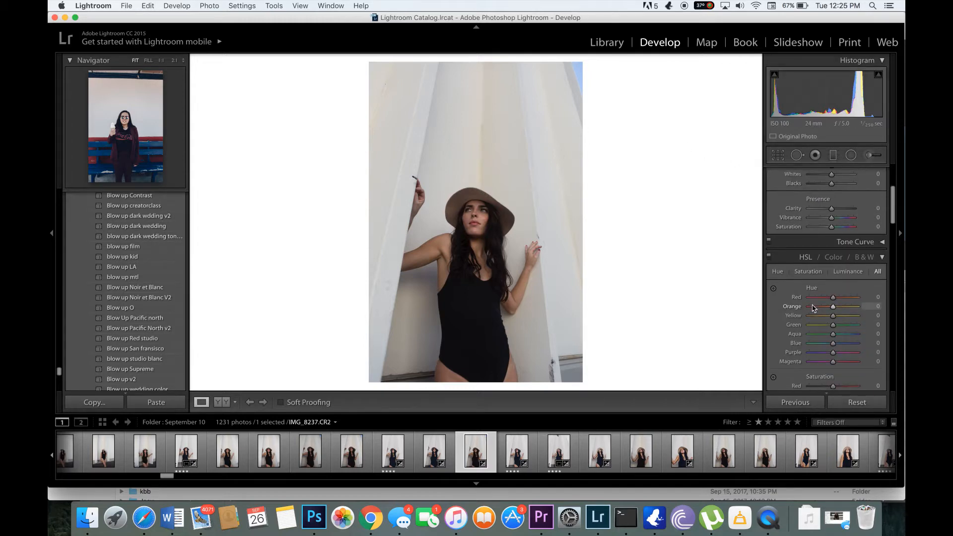
left_click(863, 242)
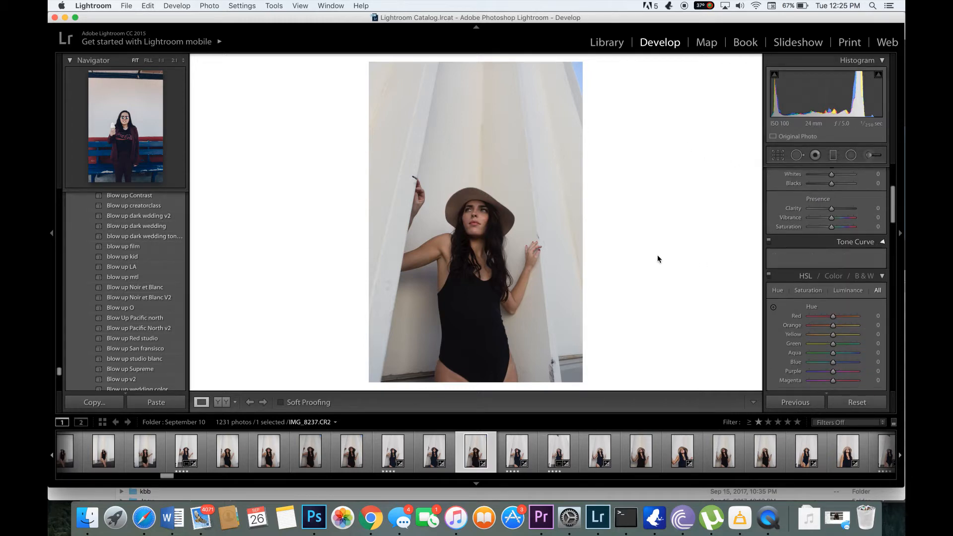
scroll(835, 289, "up", 2)
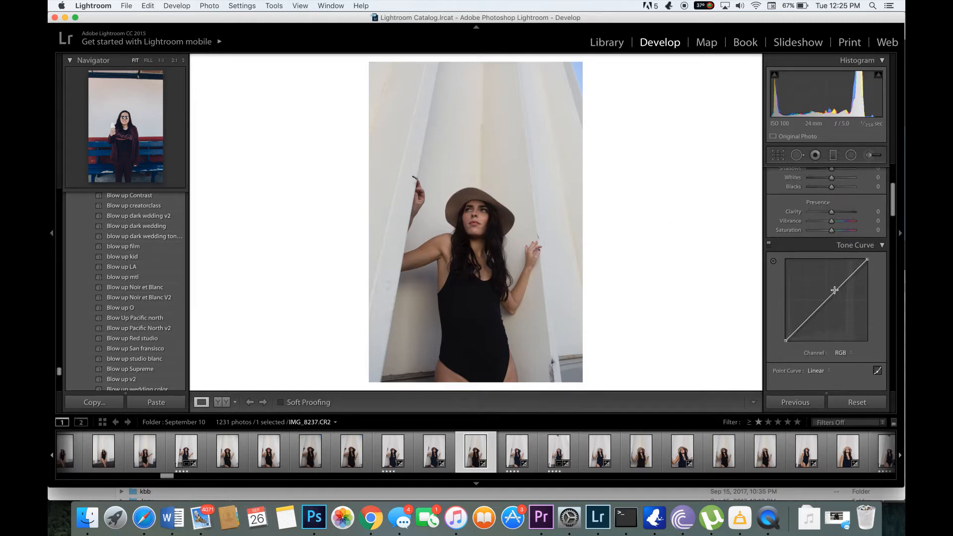
scroll(834, 290, "down", 8)
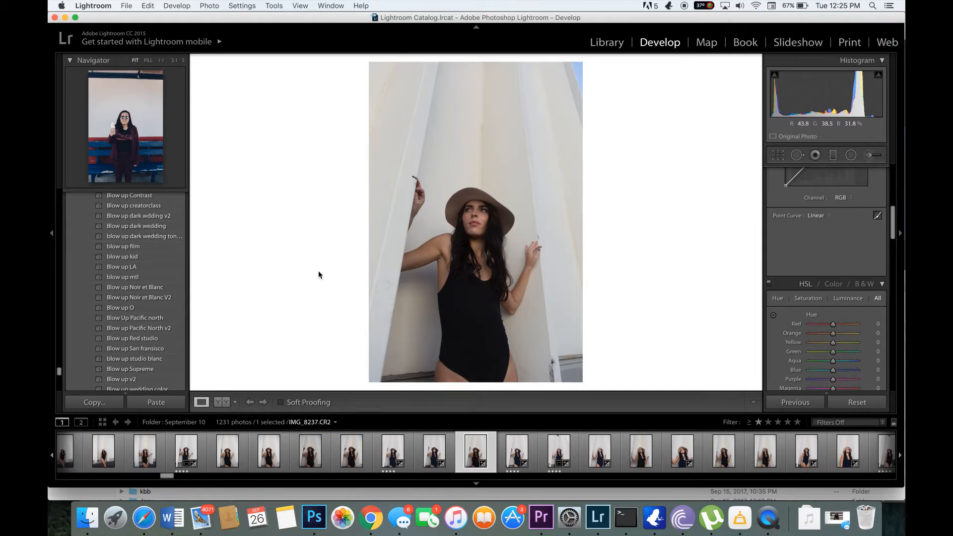
scroll(852, 231, "up", 3)
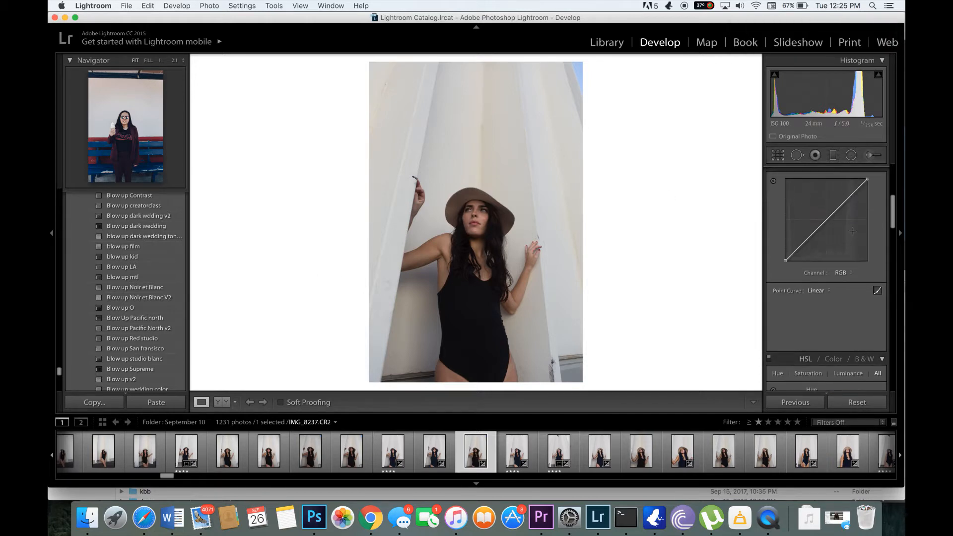
scroll(852, 231, "up", 3)
scroll(830, 318, "down", 6)
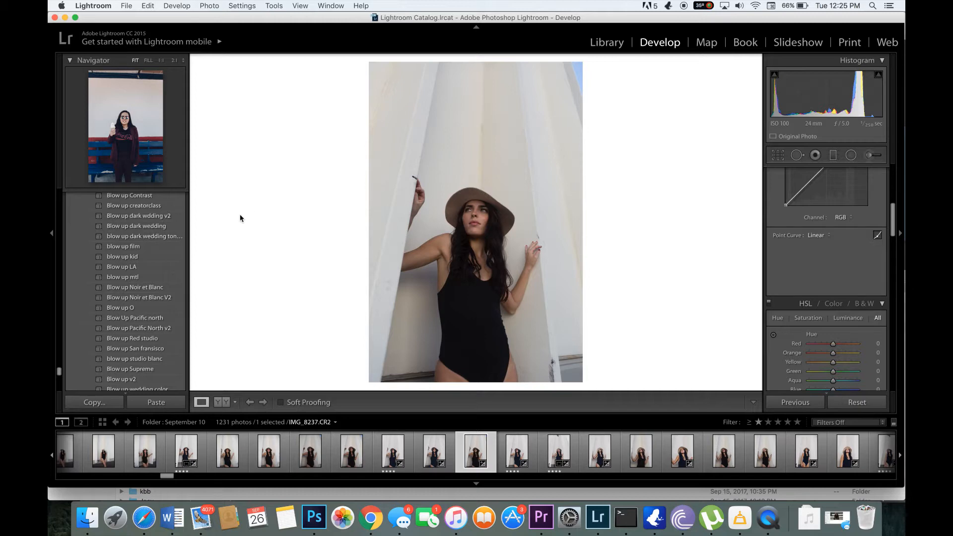
Apply the "blow up dark wedding ton…" preset to the photo and check the result against the original and up close on the face
left_click(176, 236)
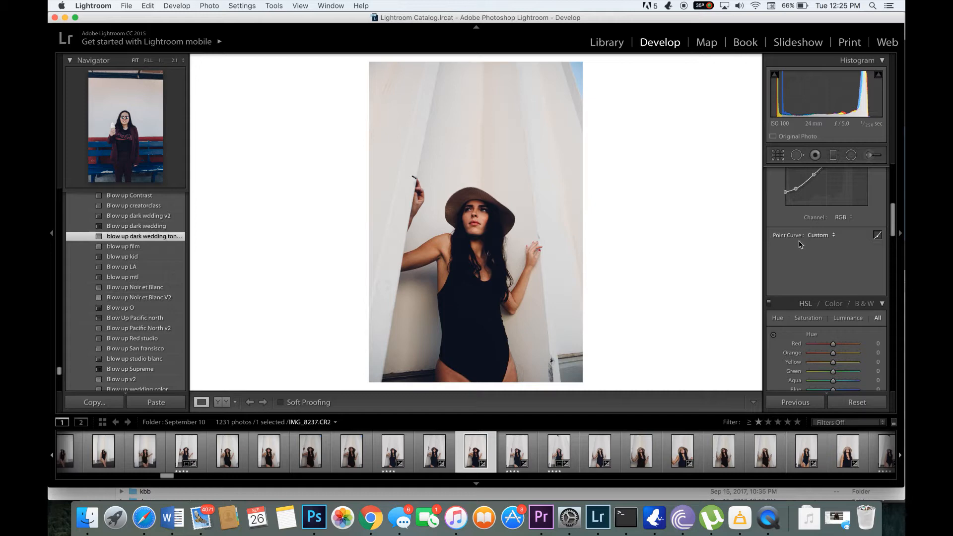
scroll(850, 243, "up", 5)
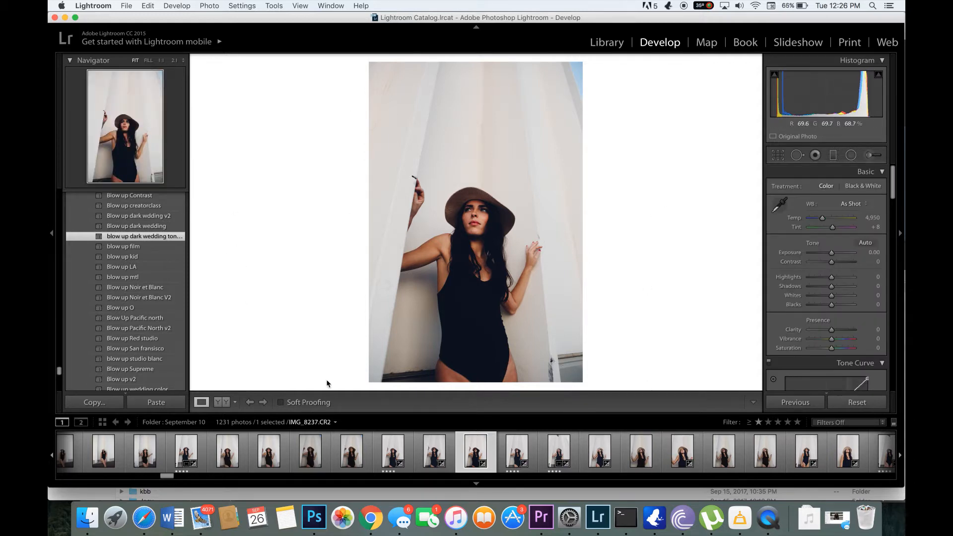
left_click(220, 402)
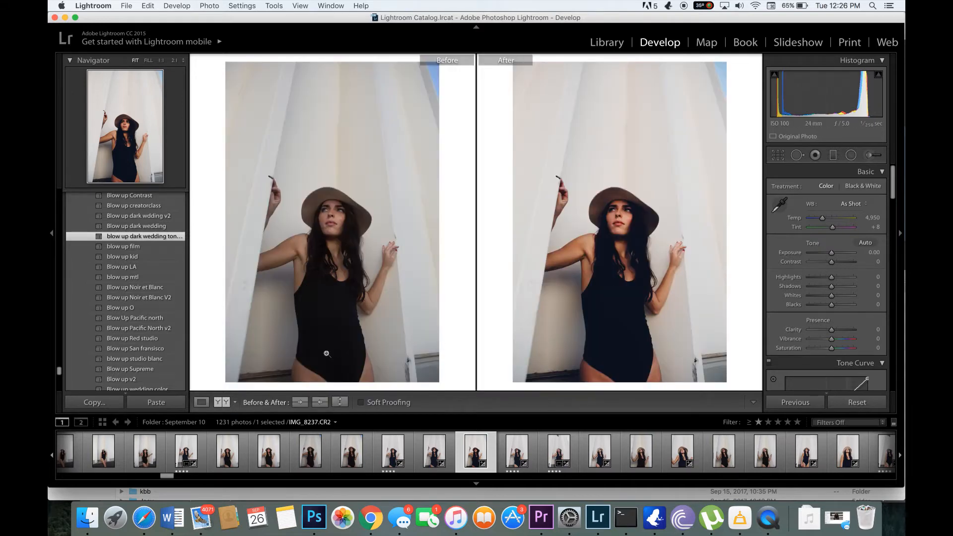
left_click(201, 402)
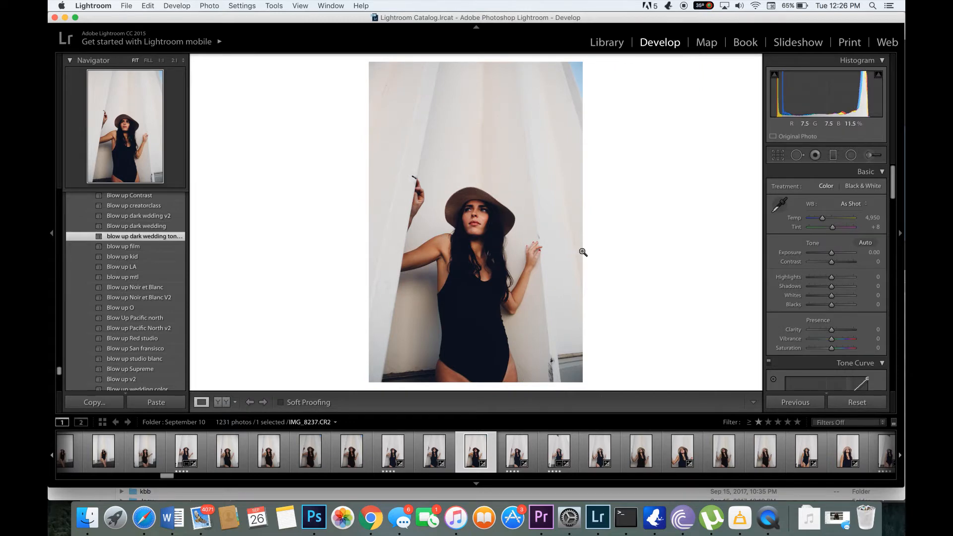
left_click(480, 224)
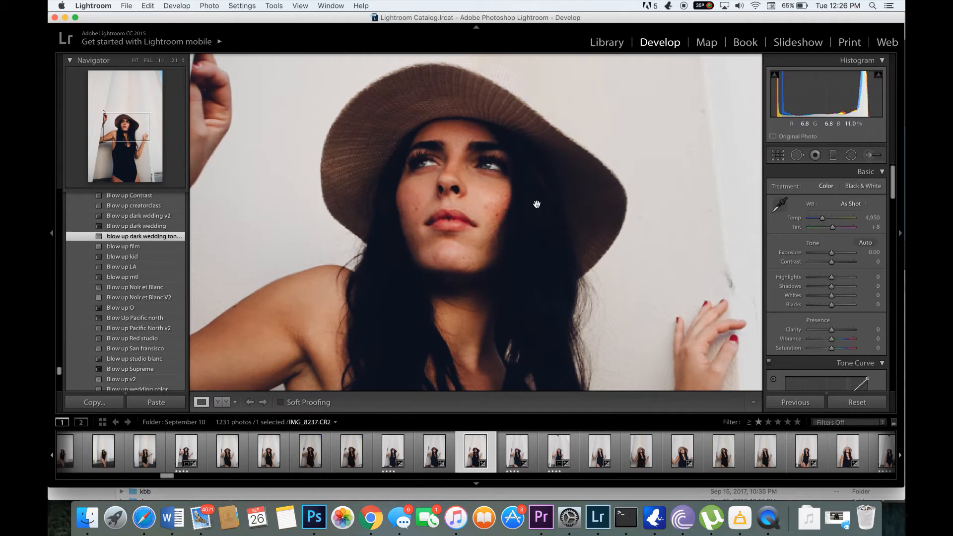
left_click(517, 238)
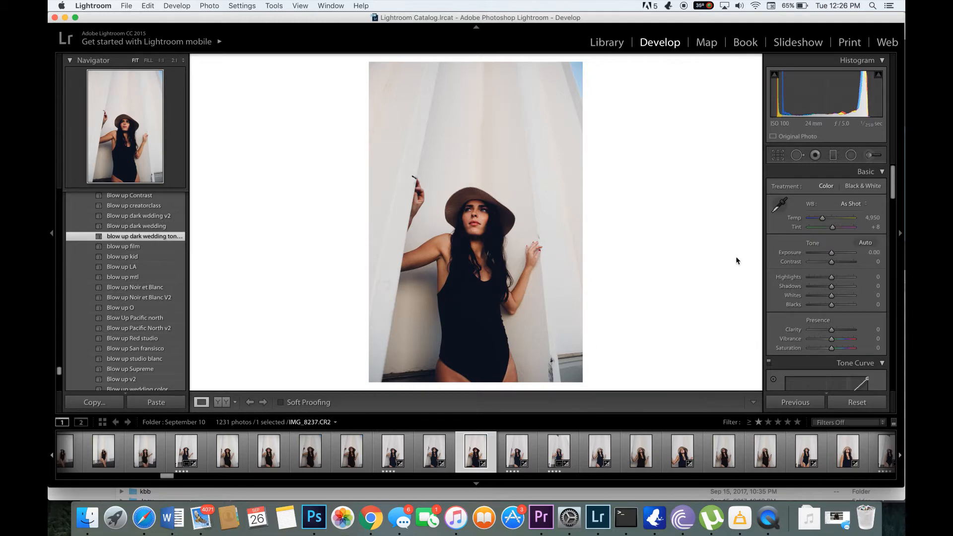
Raise the photo's Exposure to +0.30 in the basic tone settings
left_click(871, 253)
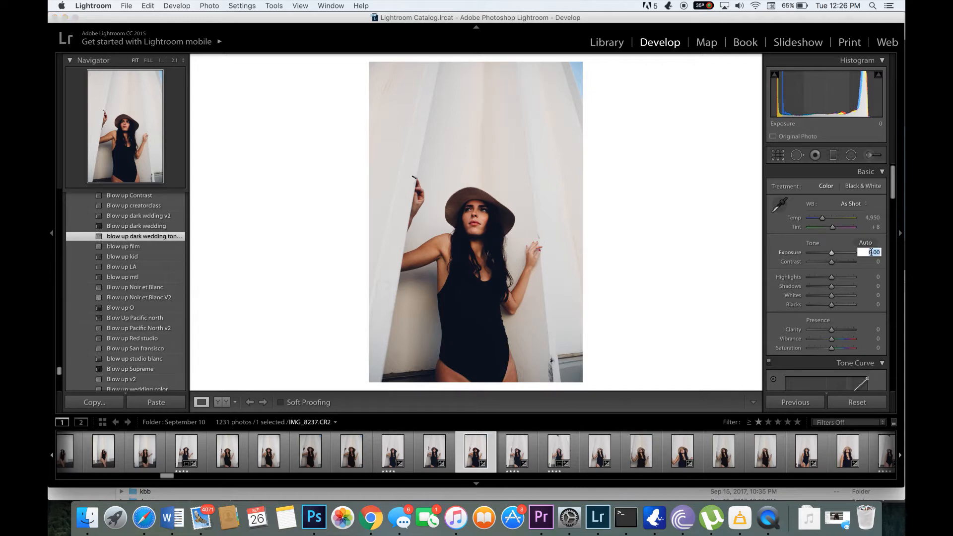
key("Up")
key("Up")
key("Up")
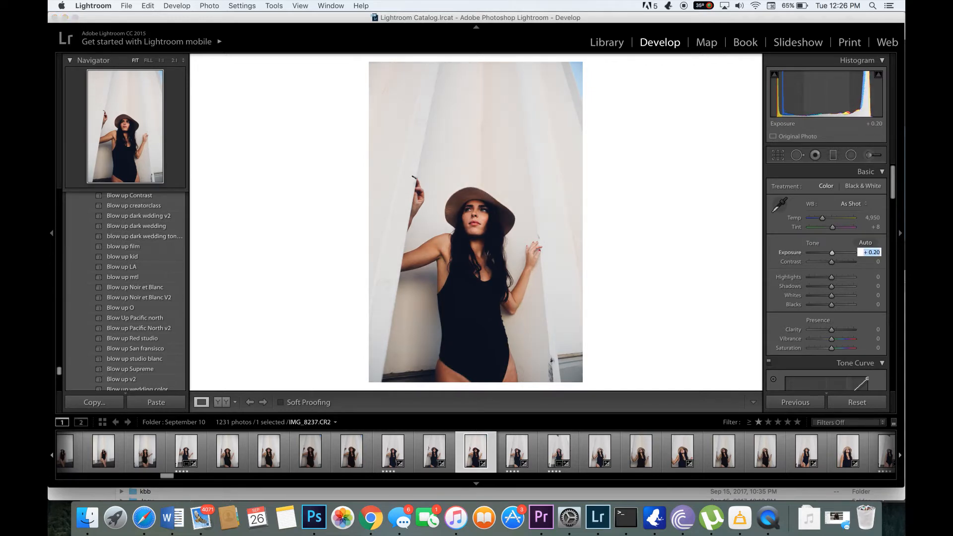
left_click(693, 277)
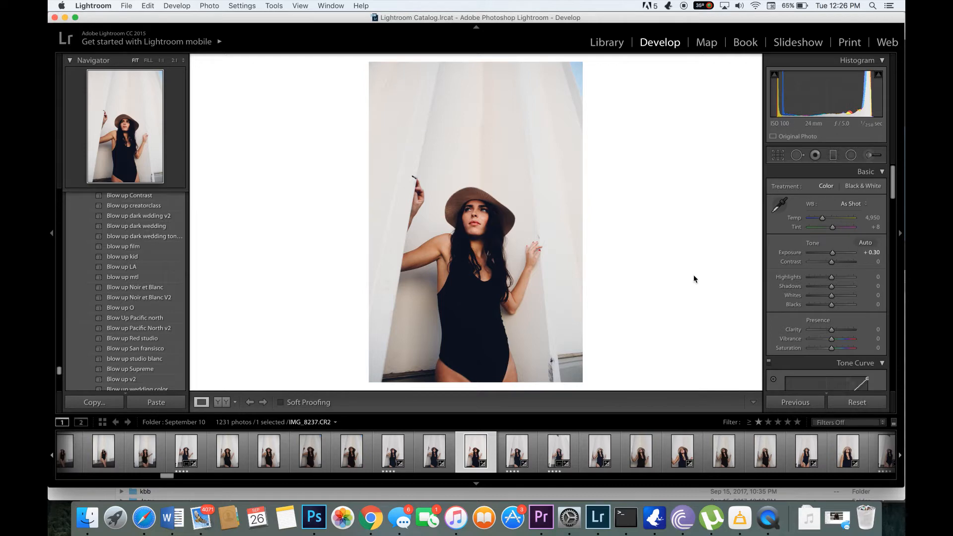
Lower the photo's Highlights to -50
left_click(820, 277)
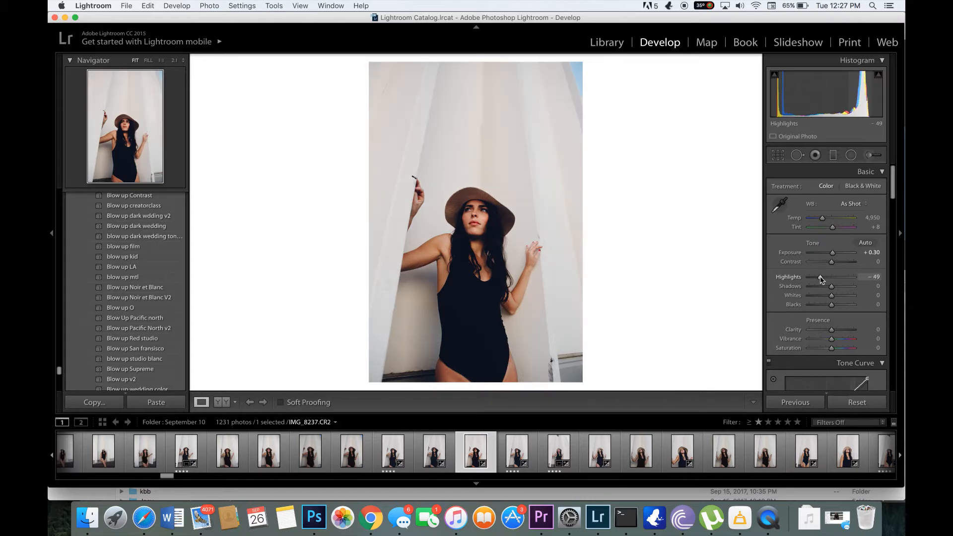
left_click_drag(821, 279, 820, 279)
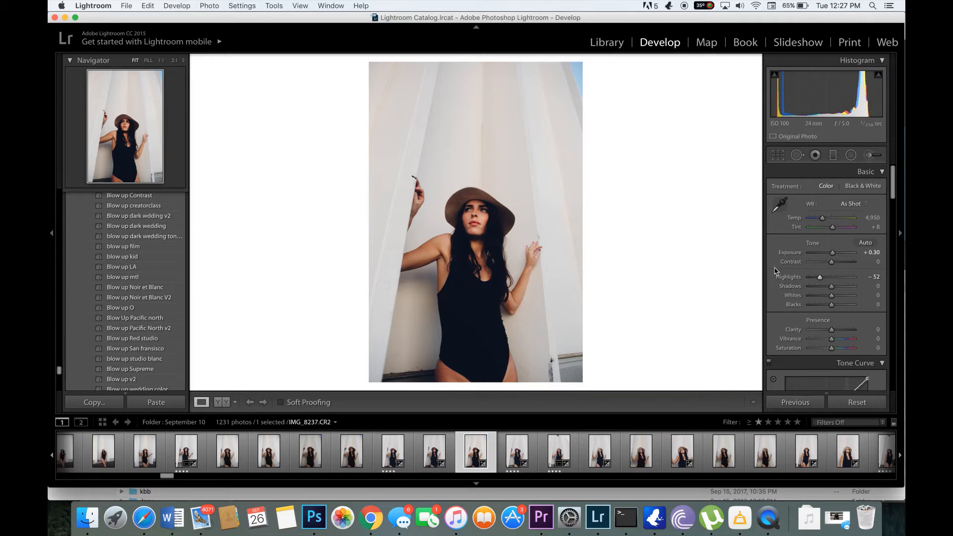
left_click(874, 277)
type("0")
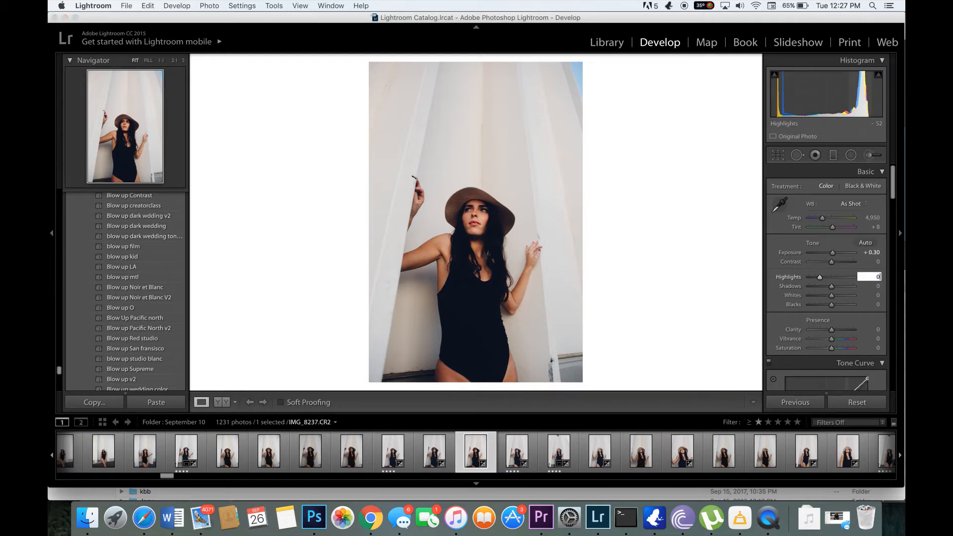
type("-50")
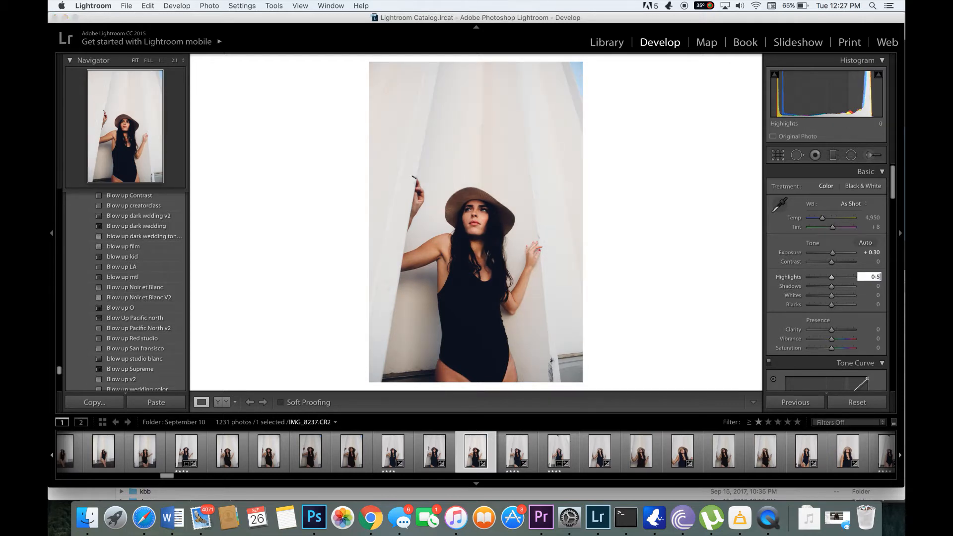
key("BackSpace")
key("BackSpace")
key("BackSpace")
key("BackSpace")
type("-50")
key("Return")
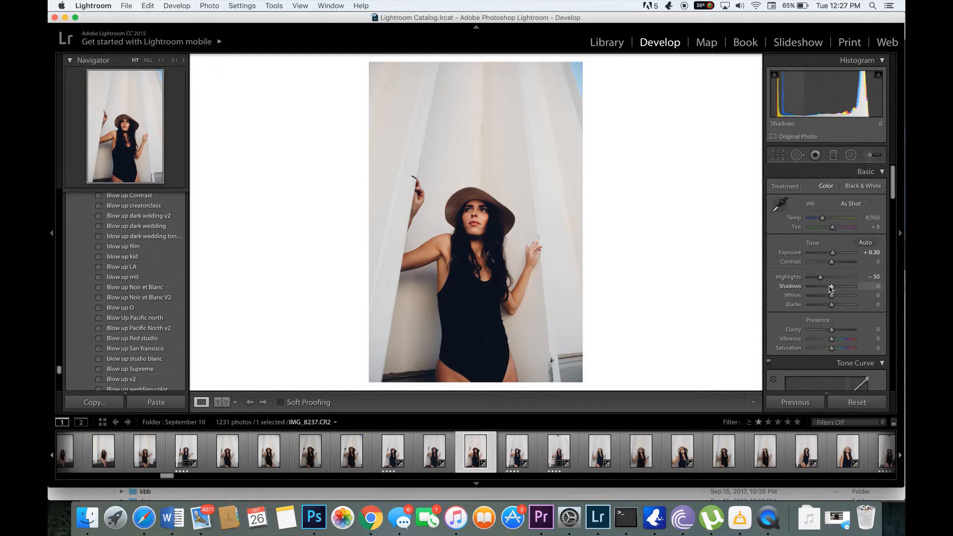
Inspect the dark hair and face up close, and raise the photo's Shadows to +25
left_click(494, 233)
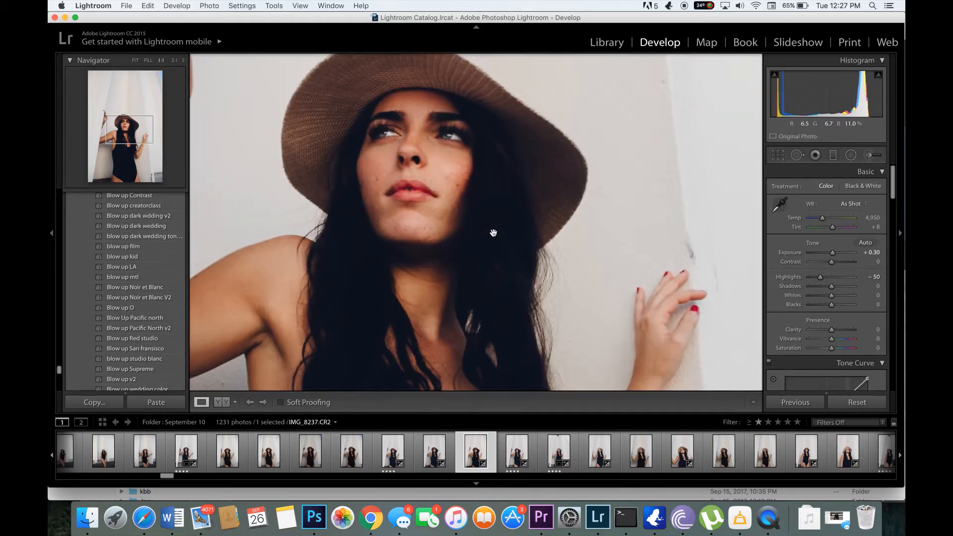
left_click(490, 274)
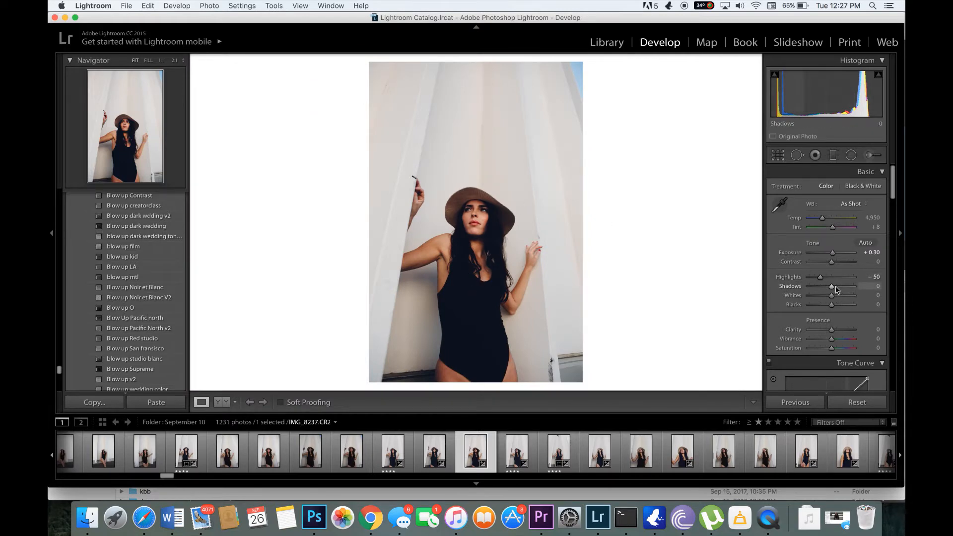
left_click(836, 287)
left_click_drag(836, 288, 841, 289)
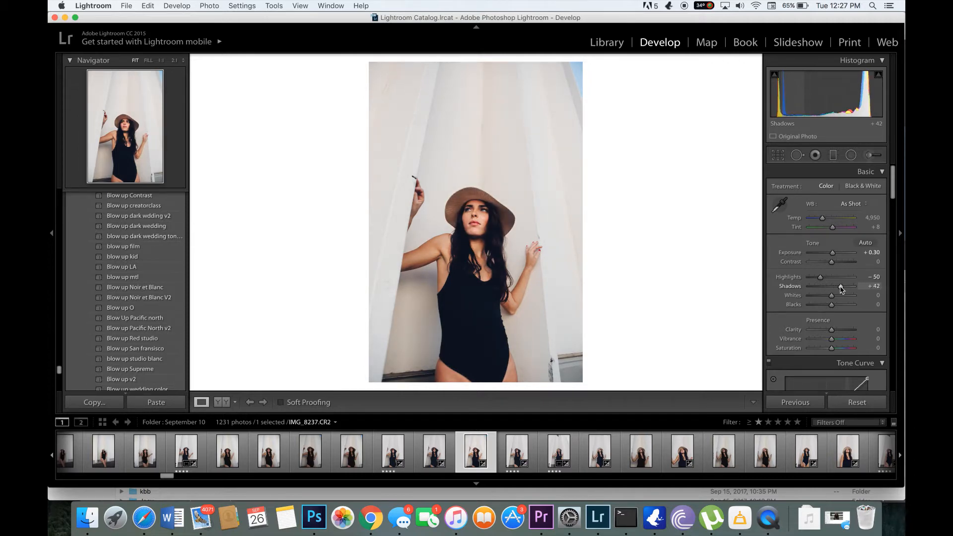
left_click_drag(840, 288, 838, 289)
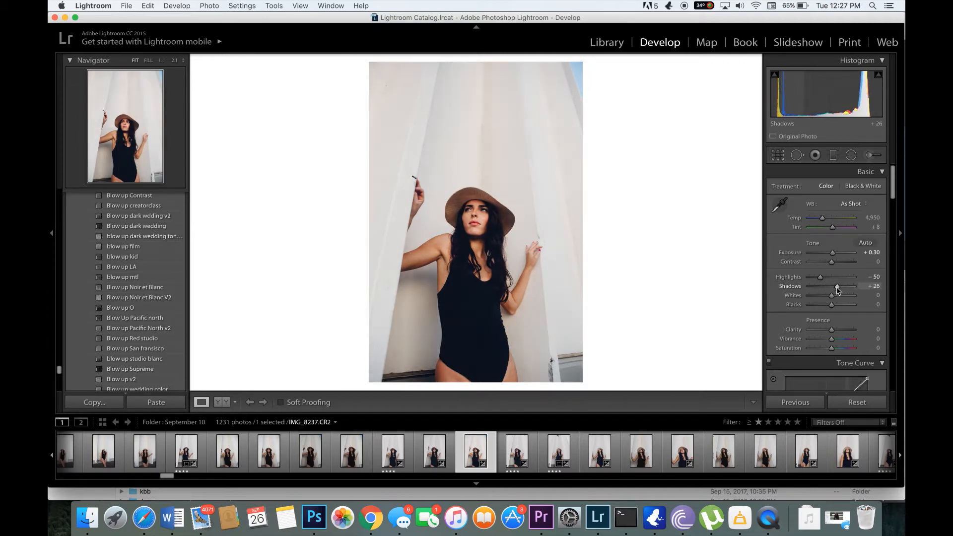
left_click(876, 287)
left_click(615, 269)
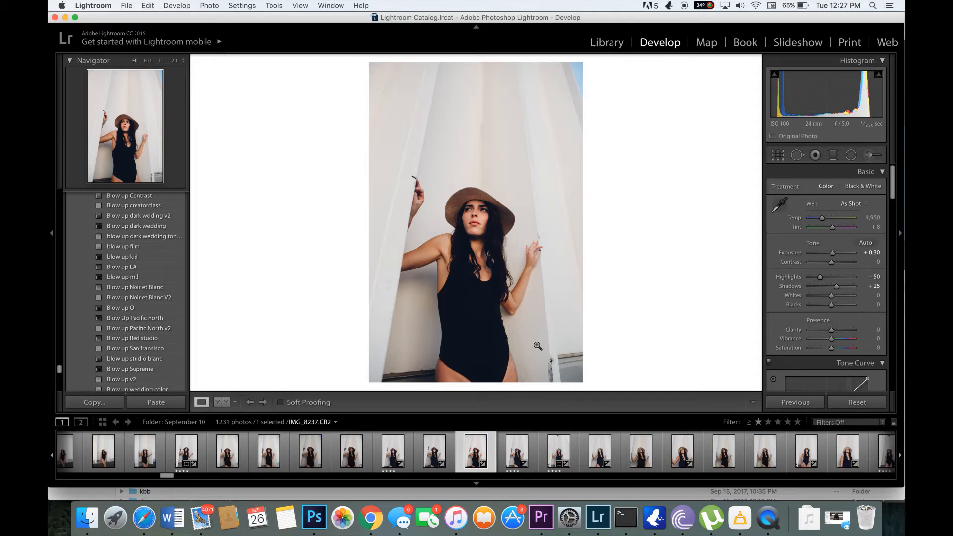
Set Whites to -31 and Blacks to +25, comparing the edited photo side by side with the original
left_click_drag(831, 295, 825, 297)
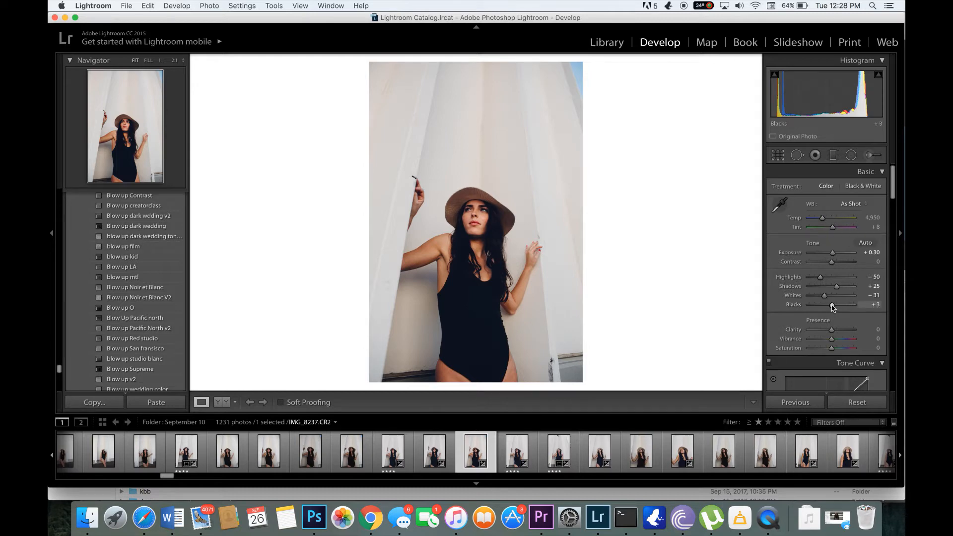
left_click_drag(832, 308, 838, 308)
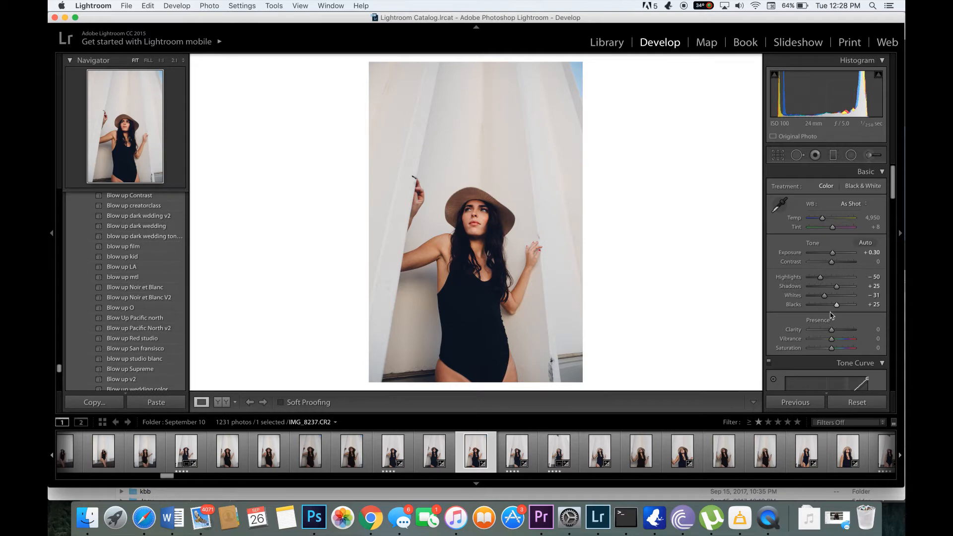
left_click_drag(838, 308, 874, 310)
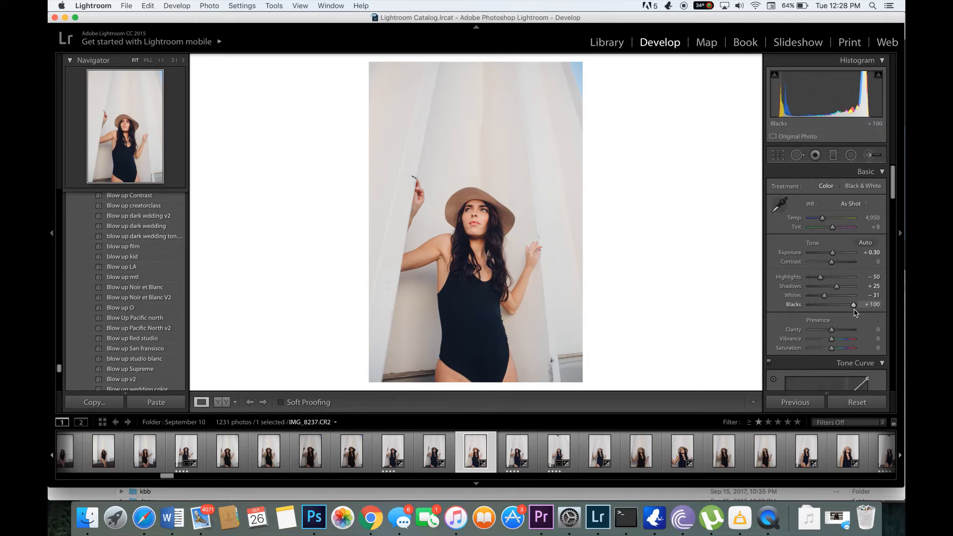
left_click_drag(855, 311, 838, 318)
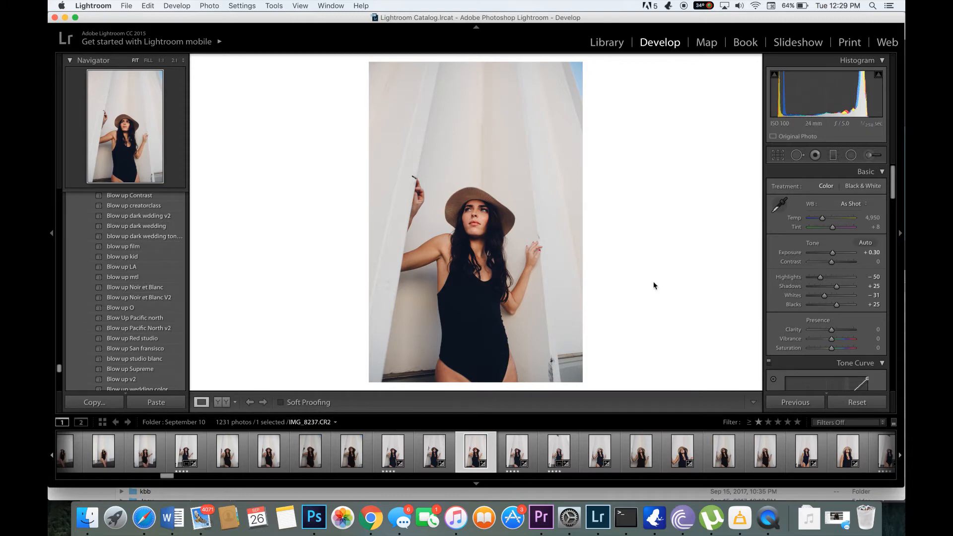
left_click(224, 402)
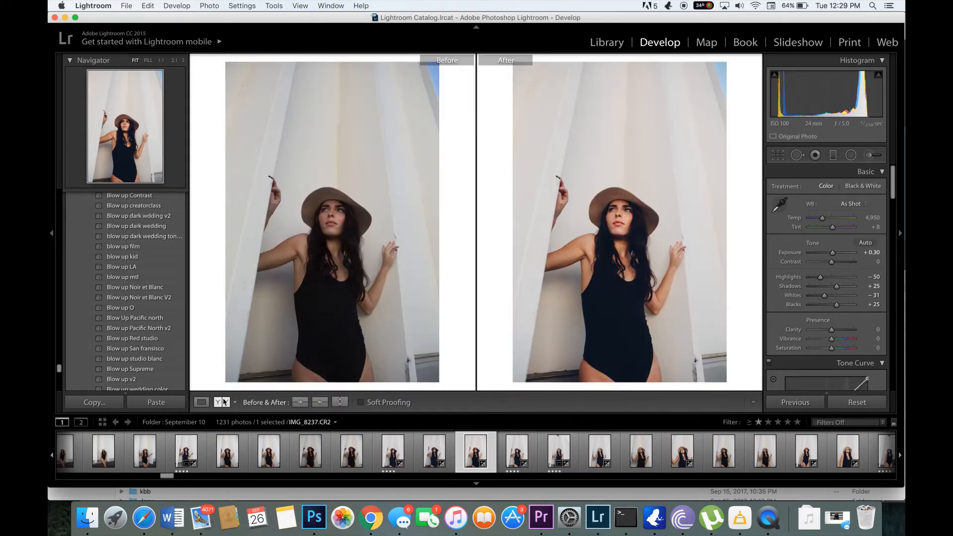
left_click(202, 402)
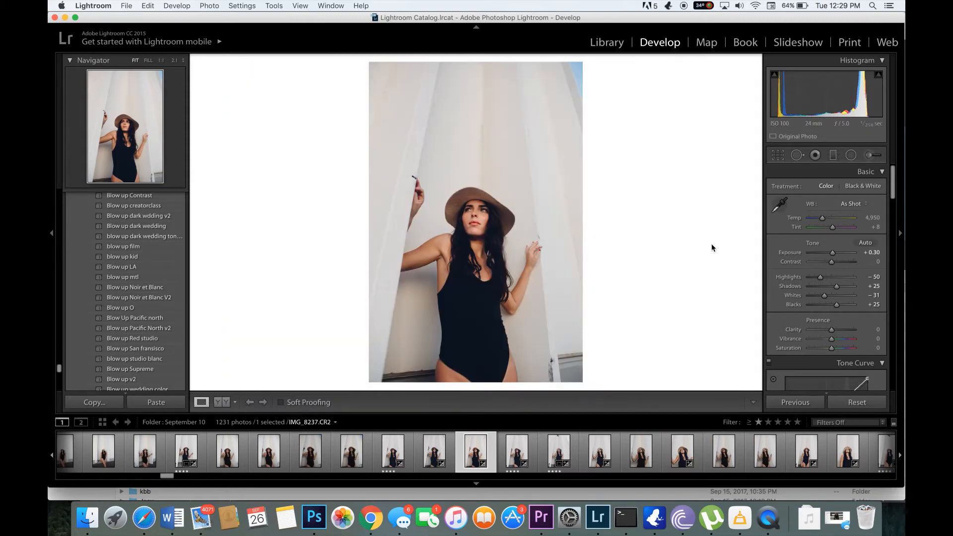
Try a Clarity of +55 on the photo and reset it to 0
scroll(786, 303, "down", 3)
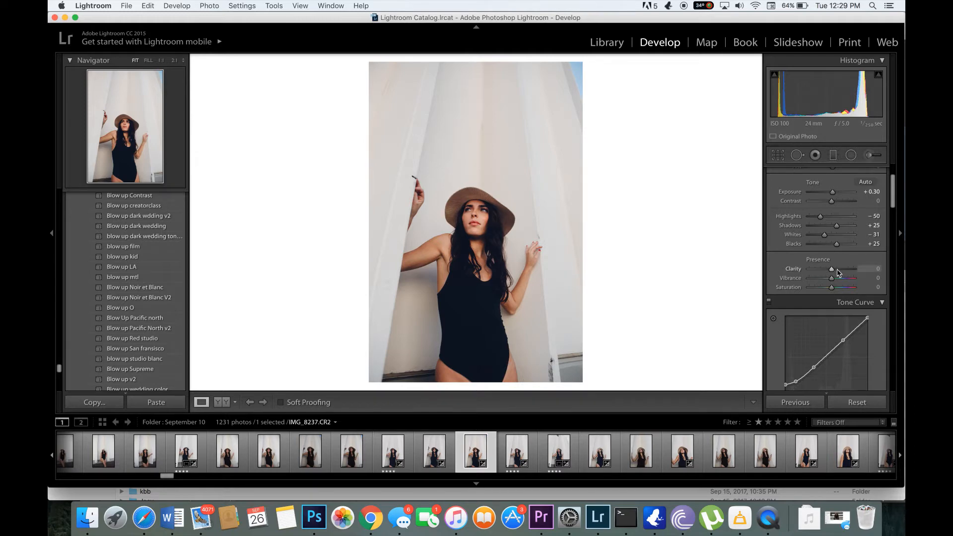
mouse_move(838, 272)
left_mouse_down()
mouse_move(862, 273)
mouse_move(842, 276)
left_mouse_up()
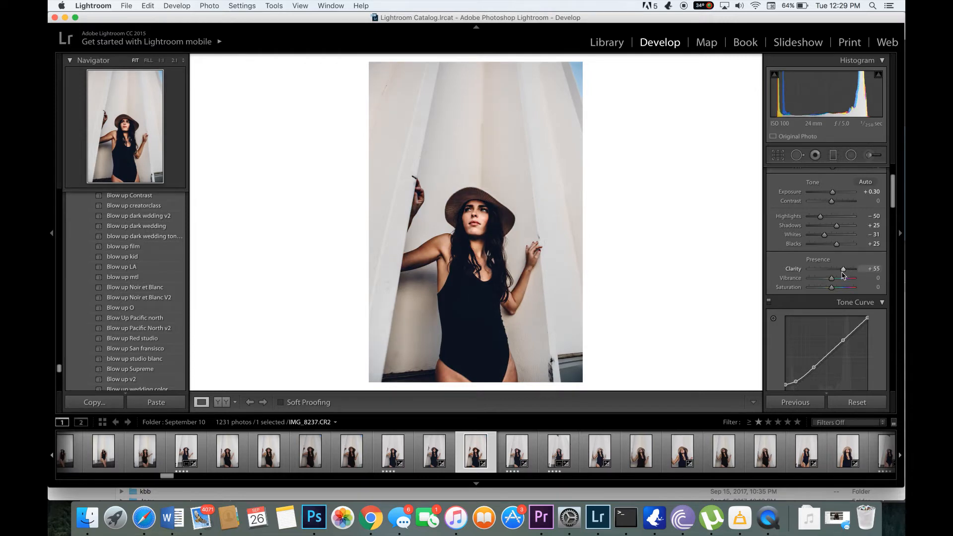
left_click(872, 268)
type("0")
key("Return")
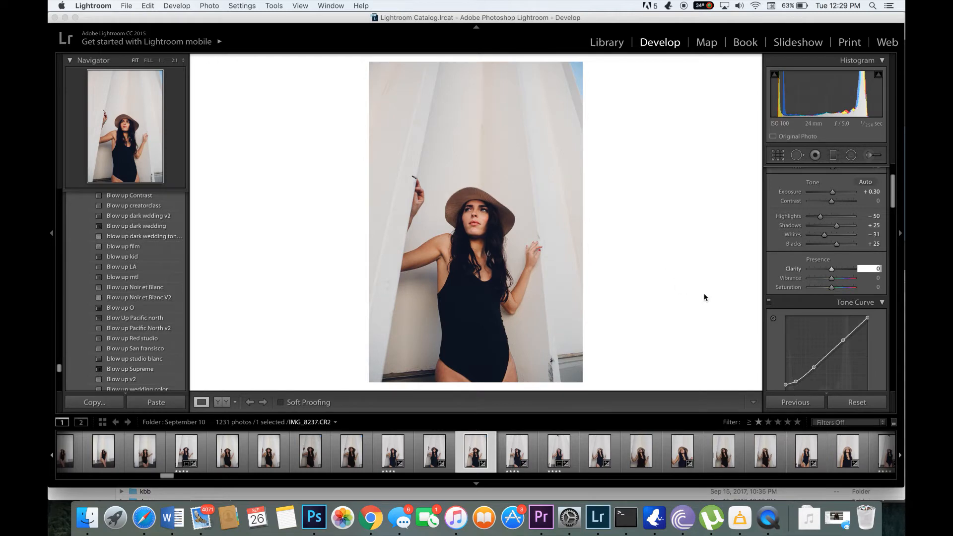
Set the photo's overall Saturation to -10
left_click(872, 287)
type("-10")
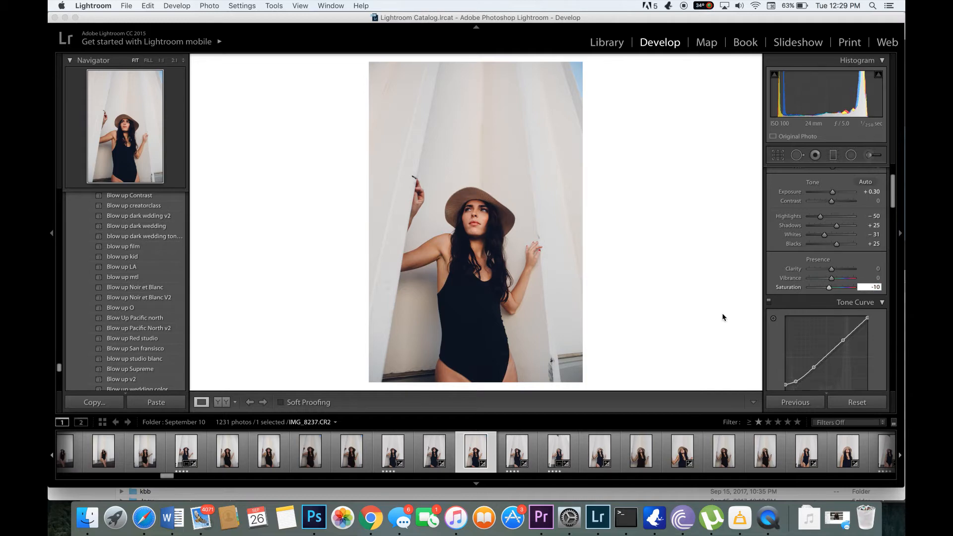
key("BackSpace")
key("BackSpace")
key("BackSpace")
left_click(728, 180)
Collapse the Tone Curve section, and set the HSL Hue of Red to -10, Yellow to -27 and Green to +34
scroll(768, 341, "down", 4)
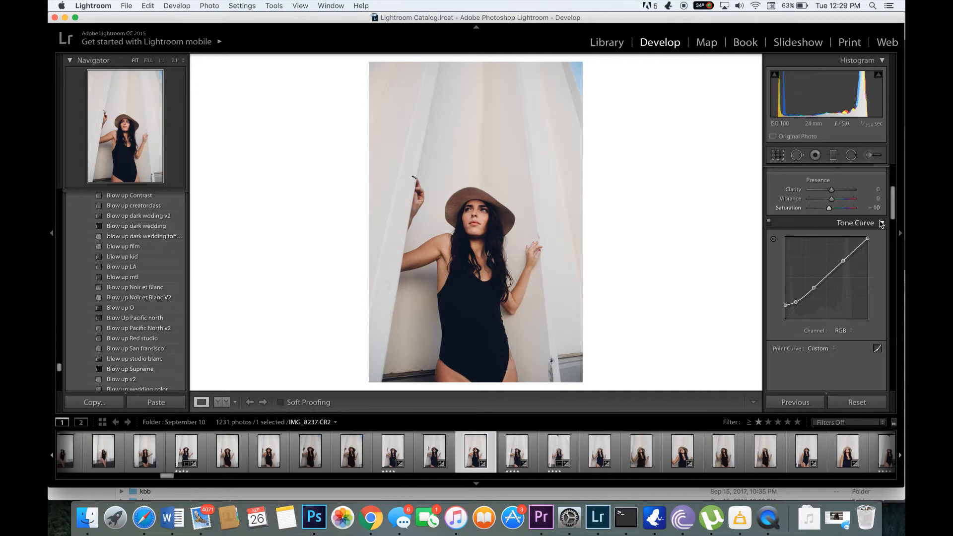
left_click(881, 224)
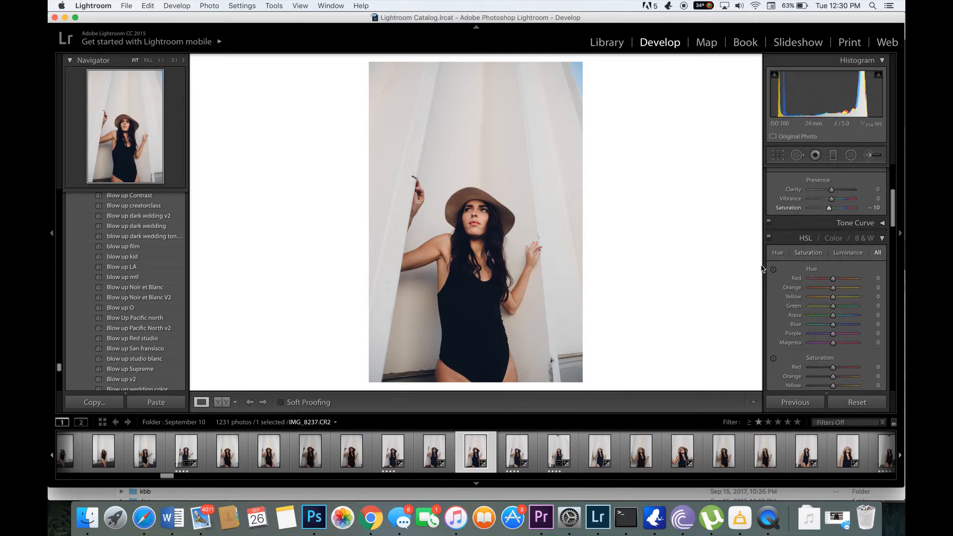
scroll(794, 254, "down", 4)
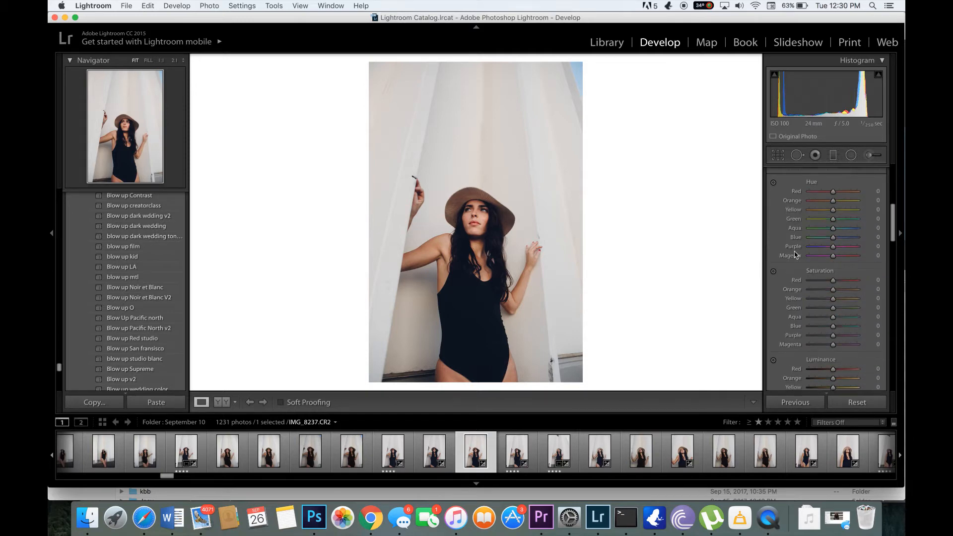
scroll(795, 254, "up", 2)
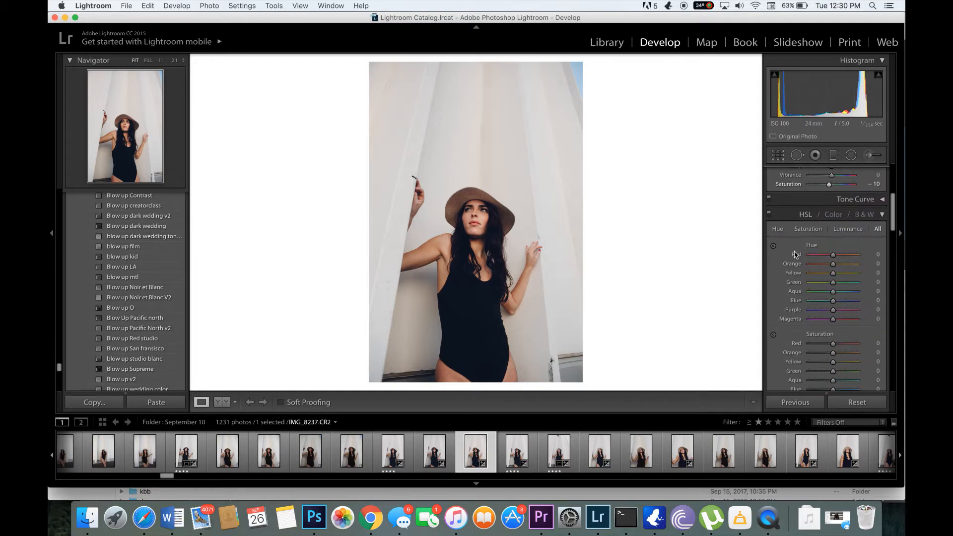
scroll(795, 253, "down", 3)
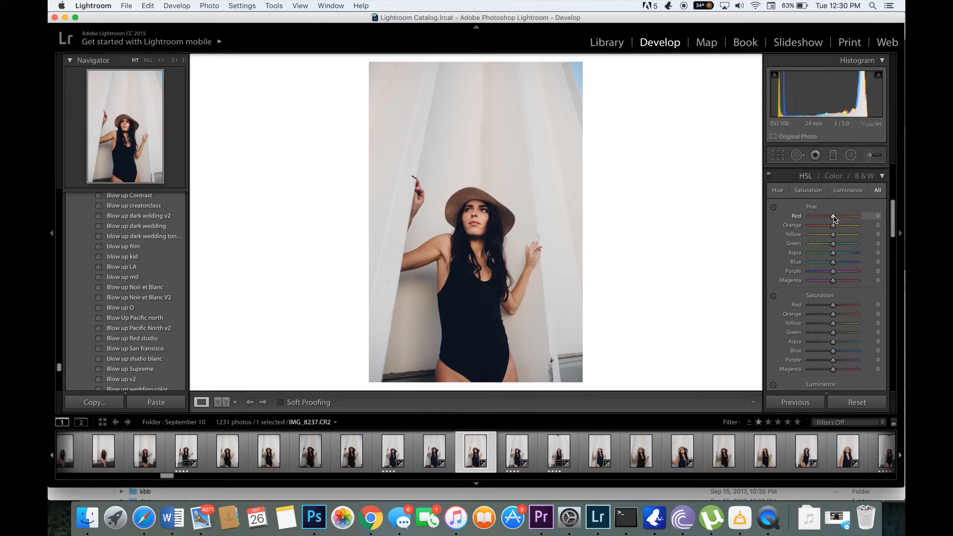
left_click_drag(833, 218, 832, 222)
mouse_move(833, 236)
left_mouse_down()
mouse_move(849, 242)
mouse_move(828, 244)
left_mouse_up()
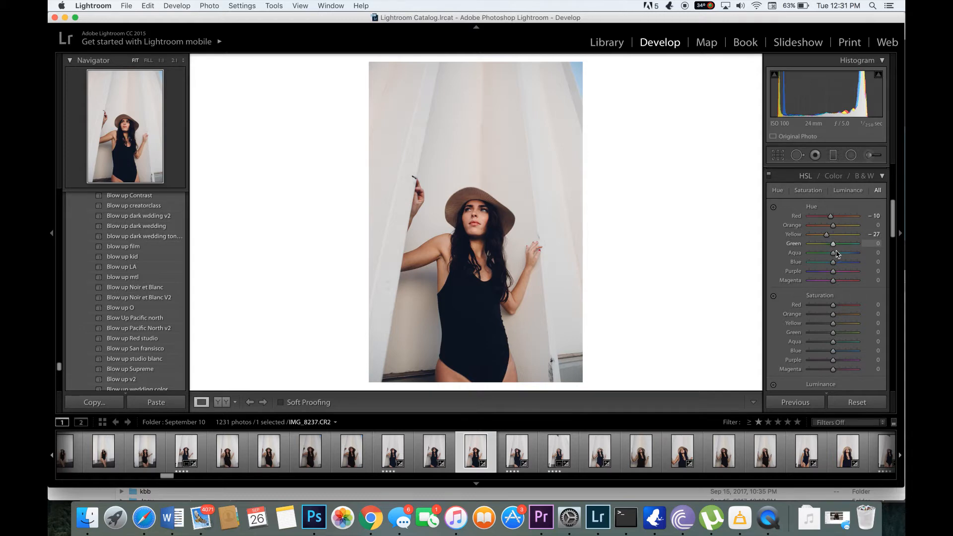
left_click_drag(834, 248, 844, 249)
Set the HSL Hue of Blue to -10 and Magenta to +19
left_click(775, 210)
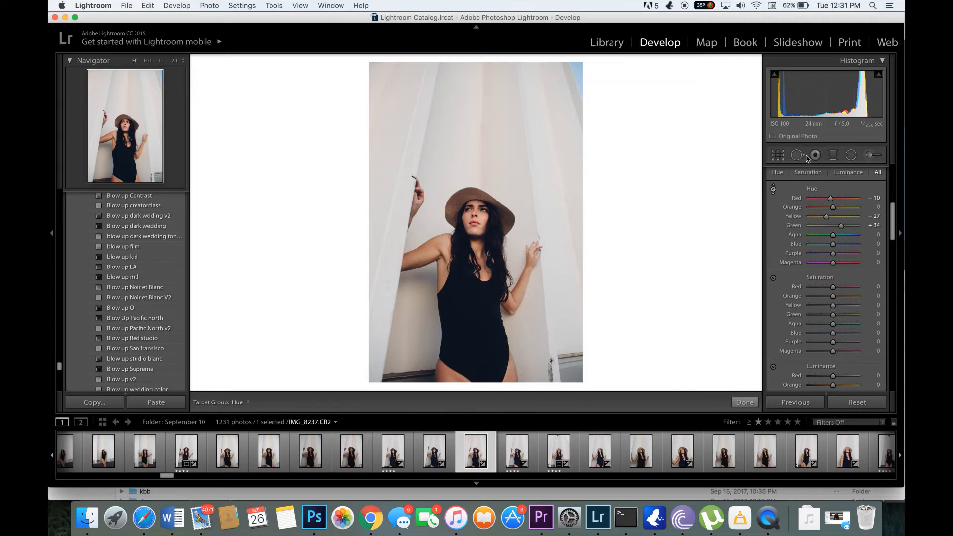
left_click(772, 190)
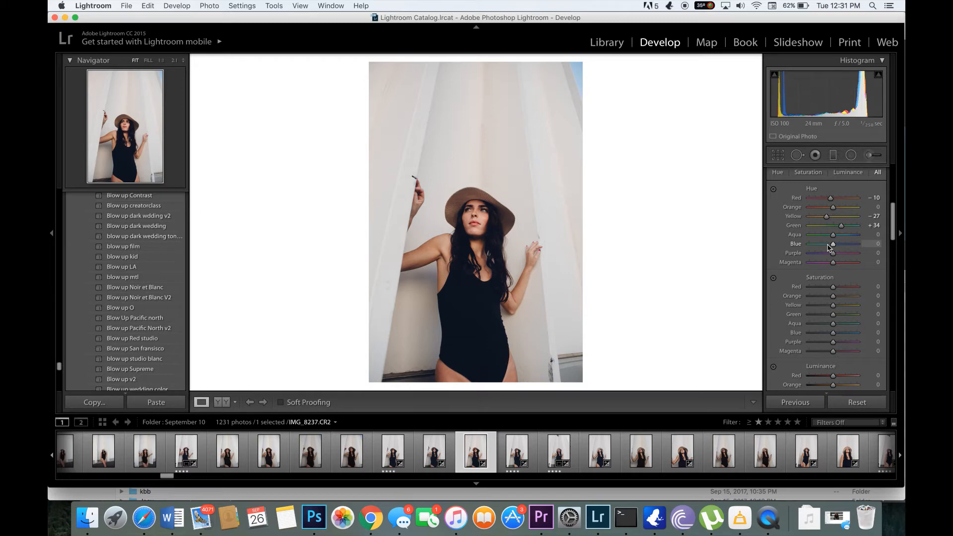
left_click_drag(832, 245, 826, 246)
left_click(876, 244)
key("Up")
key("Up")
key("Up")
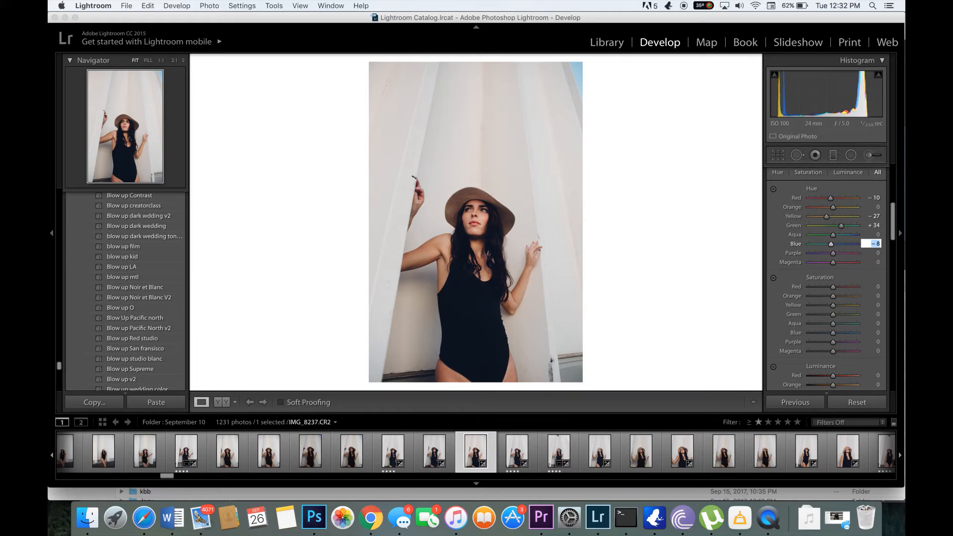
key("Down")
left_click(838, 262)
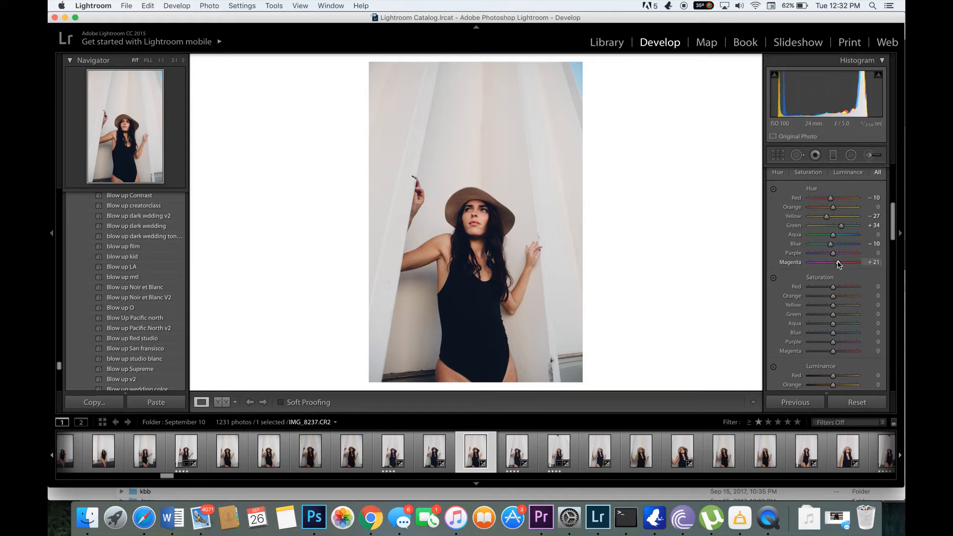
left_click_drag(837, 261, 837, 262)
Set the HSL Saturation of Red to -20 and Orange to -25 to mute the skin tones
scroll(835, 304, "down", 3)
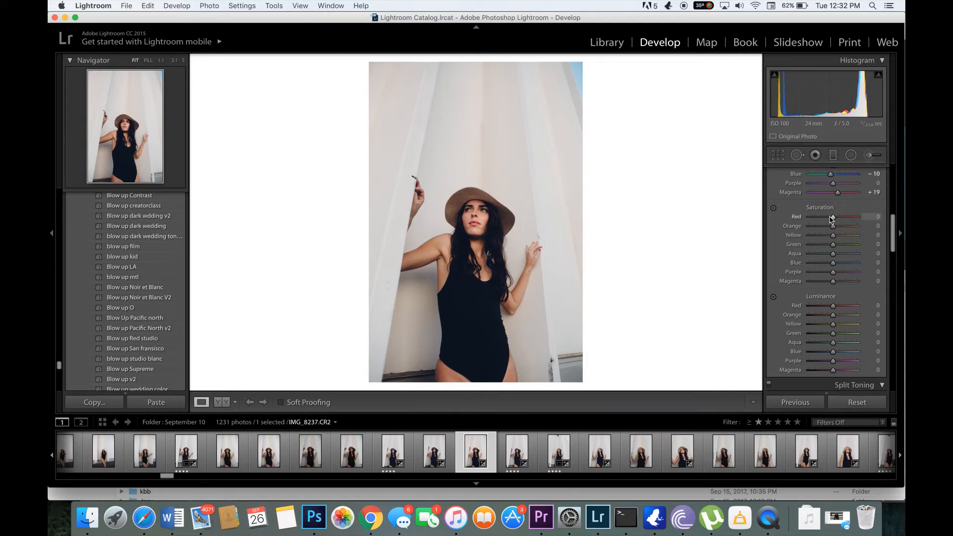
left_click_drag(832, 219, 830, 219)
left_click(872, 216)
key("Return")
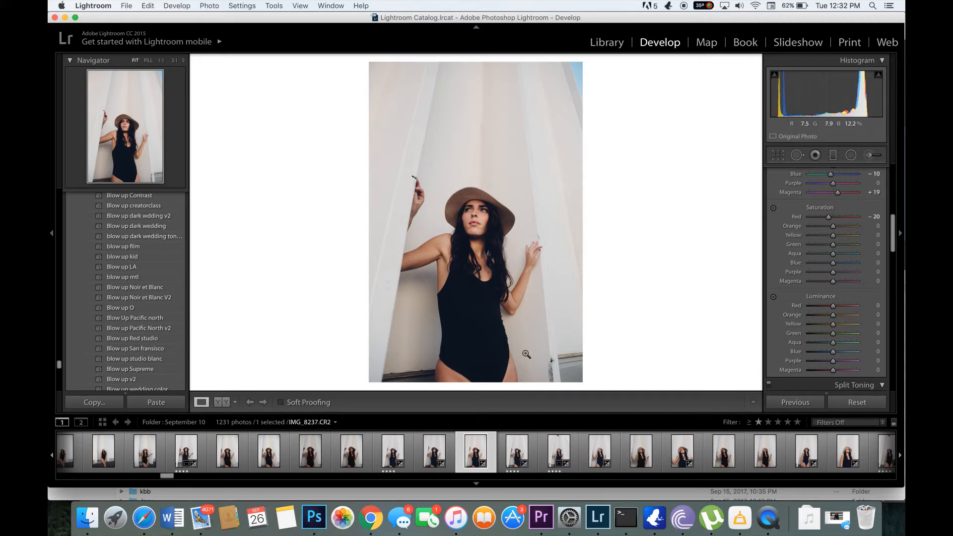
left_click(829, 227)
left_click_drag(828, 226, 826, 226)
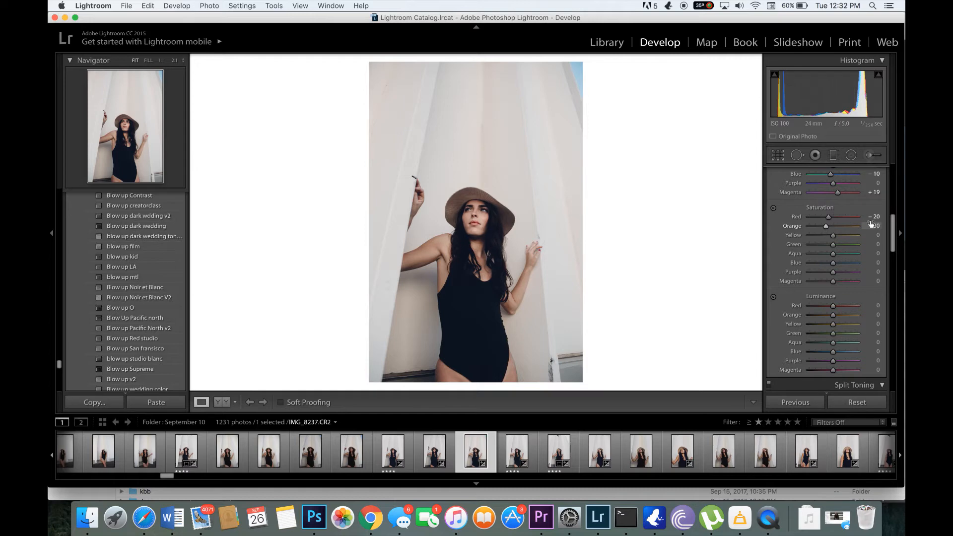
left_click(872, 226)
key("Return")
left_click(874, 224)
key("Up")
key("Up")
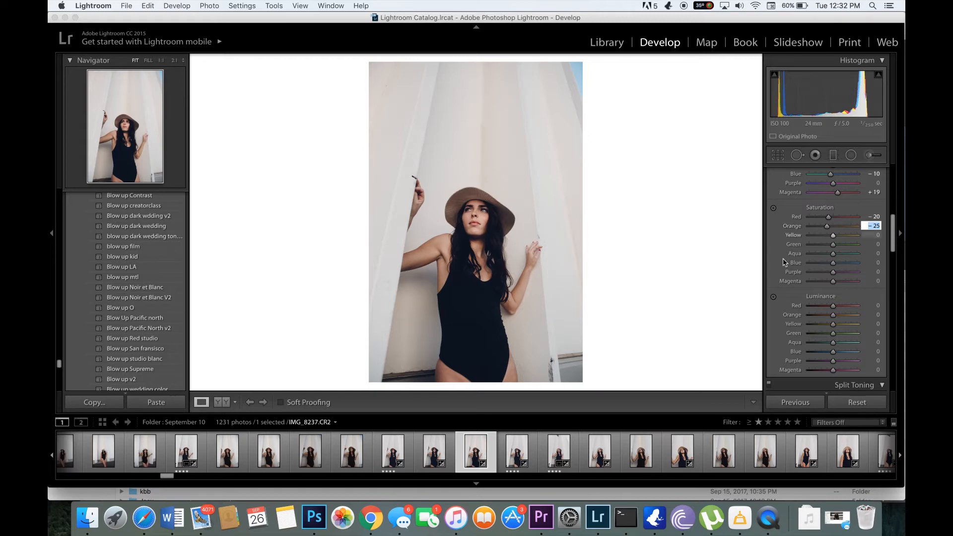
key("Return")
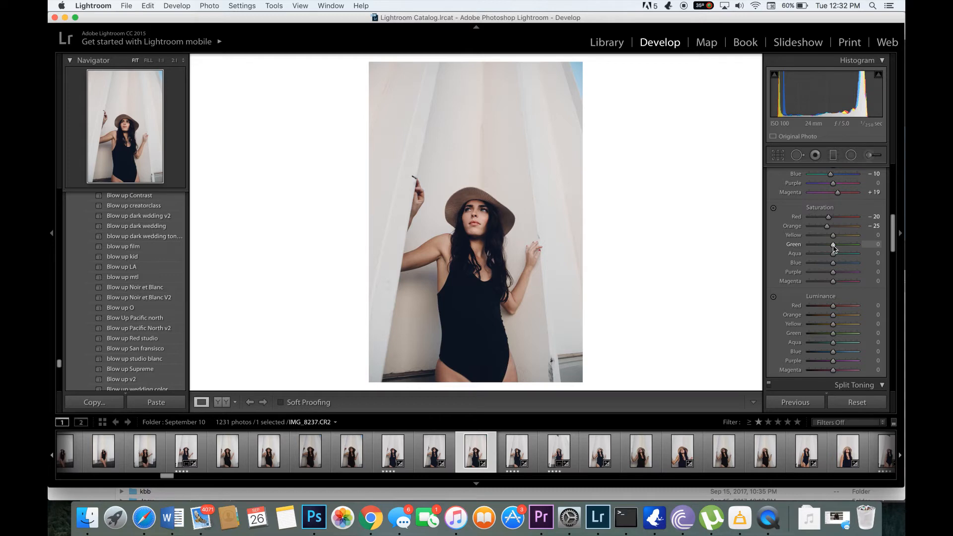
Set the HSL Saturation of Yellow to -100, Green to -63, Blue to -16 and Magenta to -20
mouse_move(833, 235)
left_mouse_down()
mouse_move(795, 244)
mouse_move(842, 236)
left_mouse_up()
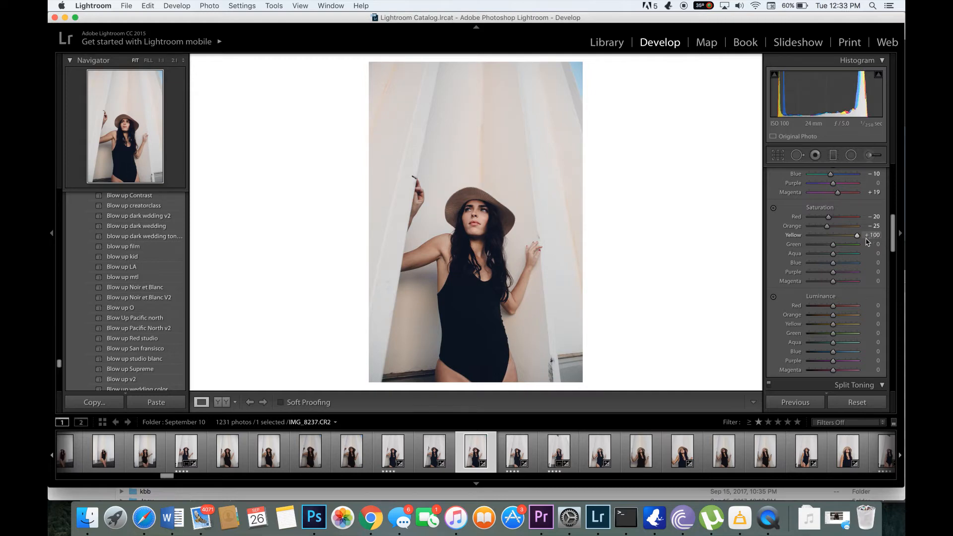
left_click_drag(865, 242, 717, 236)
left_click(818, 244)
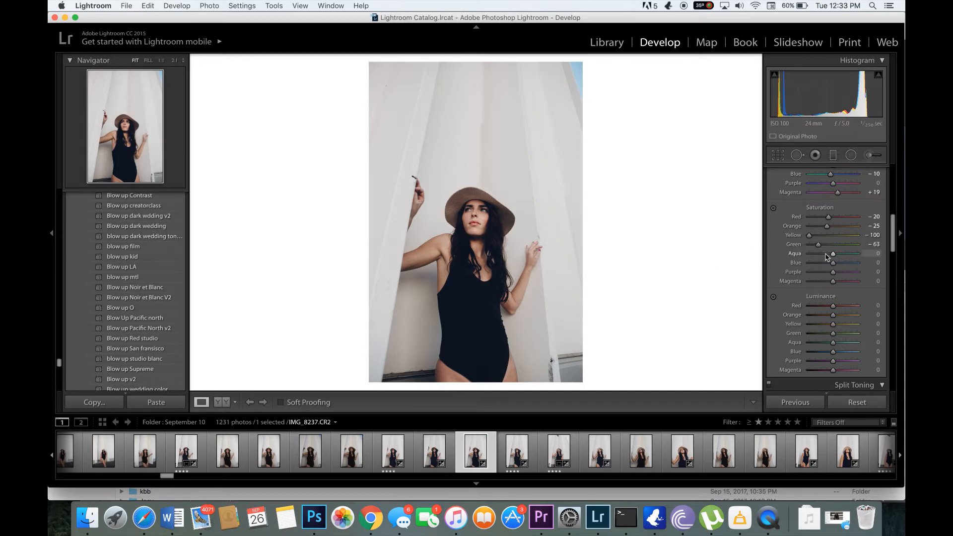
left_click(826, 262)
left_click(848, 263)
left_click_drag(848, 264, 829, 267)
left_click_drag(831, 282, 828, 281)
Set the HSL Luminance of Blue to -12 and Magenta to +14
scroll(817, 314, "down", 5)
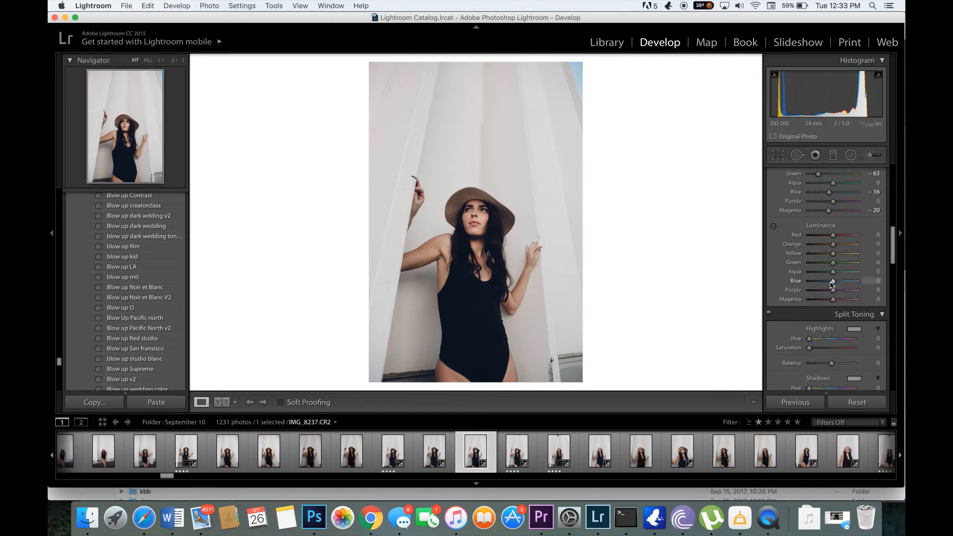
left_click_drag(832, 284, 830, 284)
left_click_drag(833, 301, 837, 303)
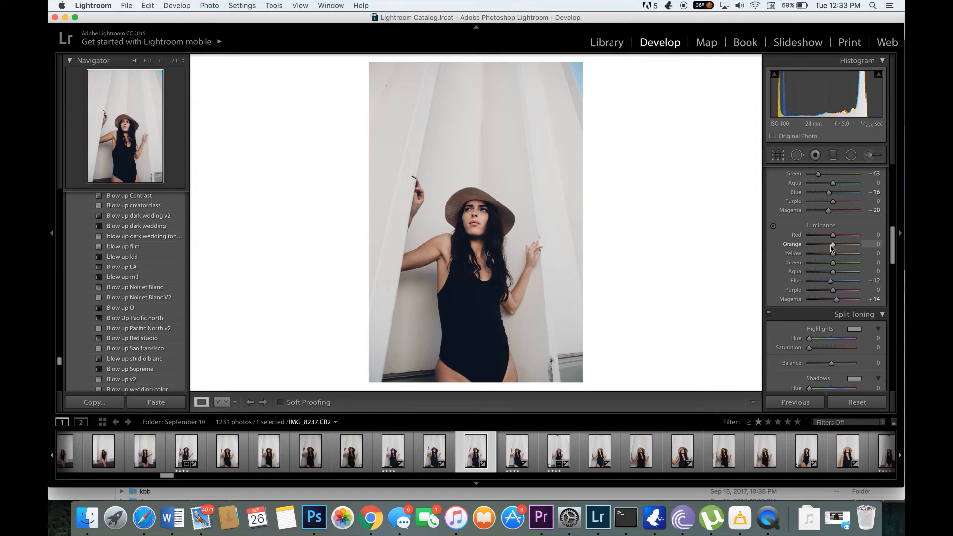
Try an HSL Orange Luminance of +17 and reset it to 0
left_click_drag(832, 247, 837, 245)
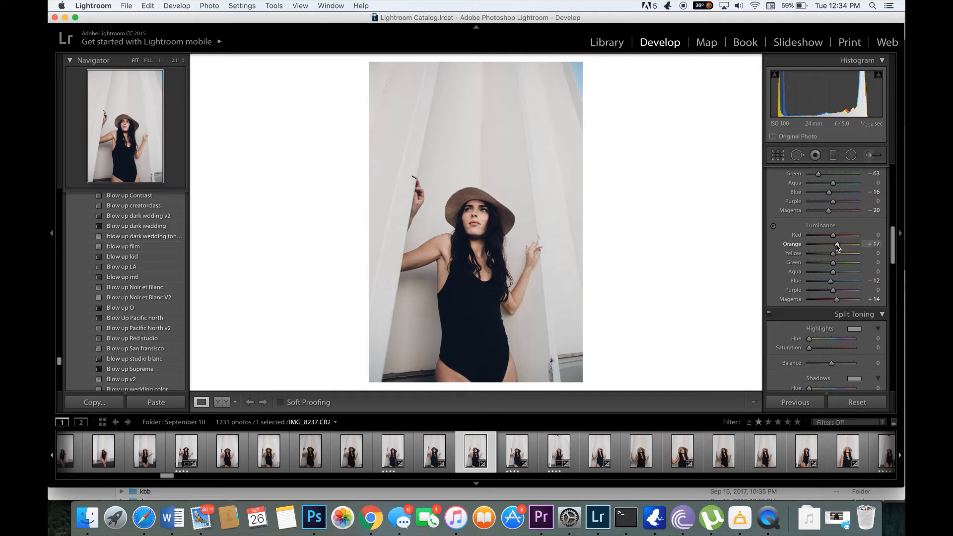
left_click(875, 244)
type("0")
key("Return")
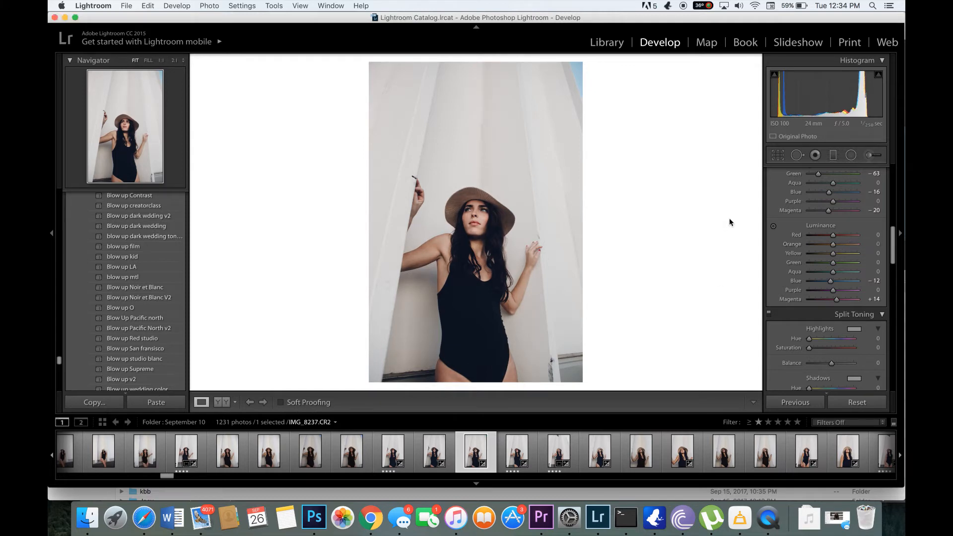
Tint the highlights in Split Toning with a faint red of Hue 7 and Saturation 3
scroll(812, 321, "down", 5)
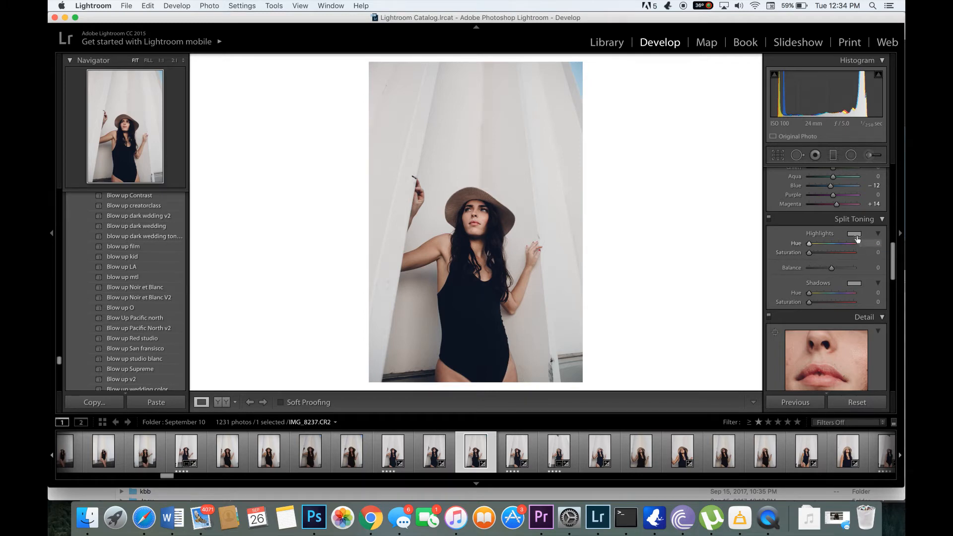
left_click(876, 252)
left_click(853, 233)
left_click(638, 209)
left_click(853, 235)
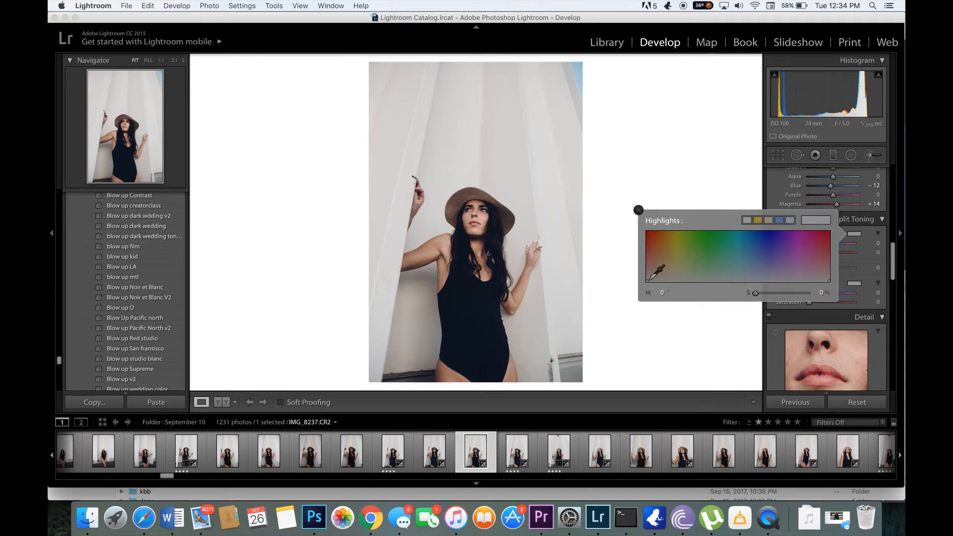
left_click_drag(648, 280, 646, 253)
left_click_drag(647, 244, 633, 296)
left_click(648, 281)
left_click_drag(647, 280, 648, 279)
left_click_drag(649, 280, 651, 279)
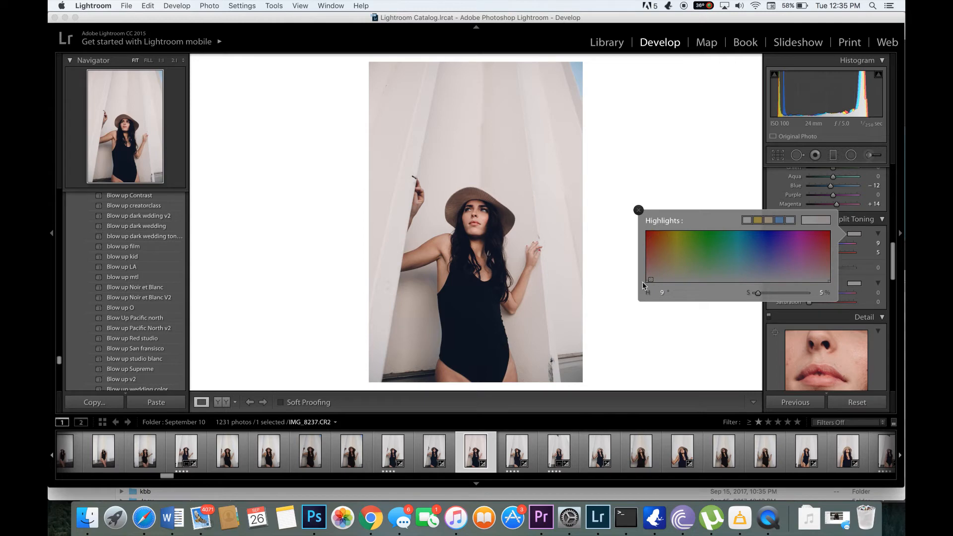
mouse_move(651, 278)
left_mouse_down()
mouse_move(637, 292)
mouse_move(649, 280)
left_mouse_up()
left_click(639, 210)
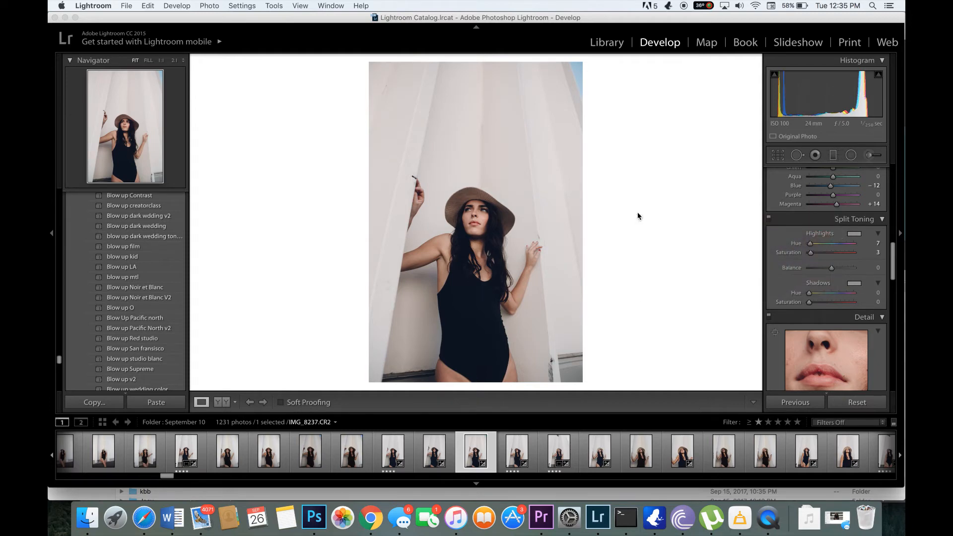
Tint the shadows in Split Toning with a soft blue of Hue 230 and Saturation 7
left_click(855, 283)
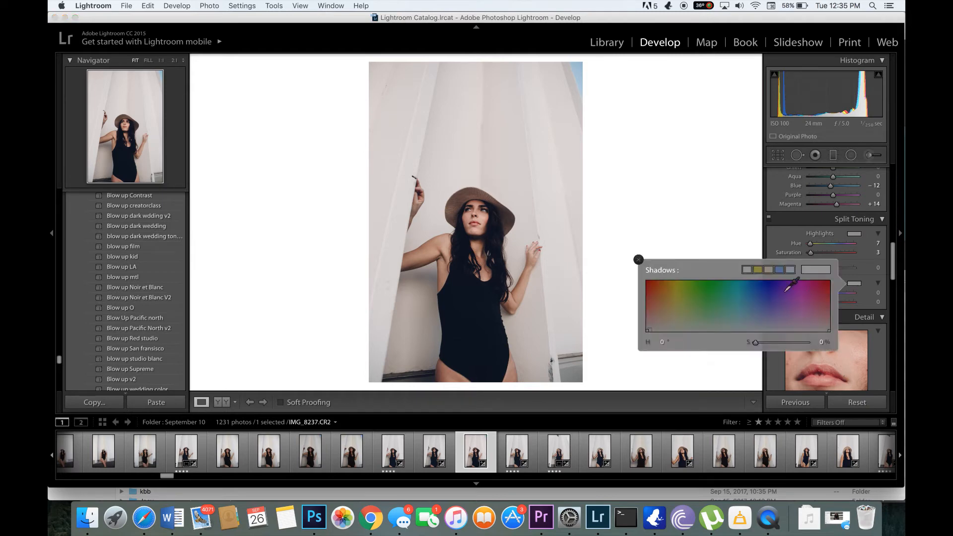
mouse_move(647, 330)
left_mouse_down()
mouse_move(690, 321)
mouse_move(693, 330)
left_mouse_up()
left_click_drag(755, 324, 763, 327)
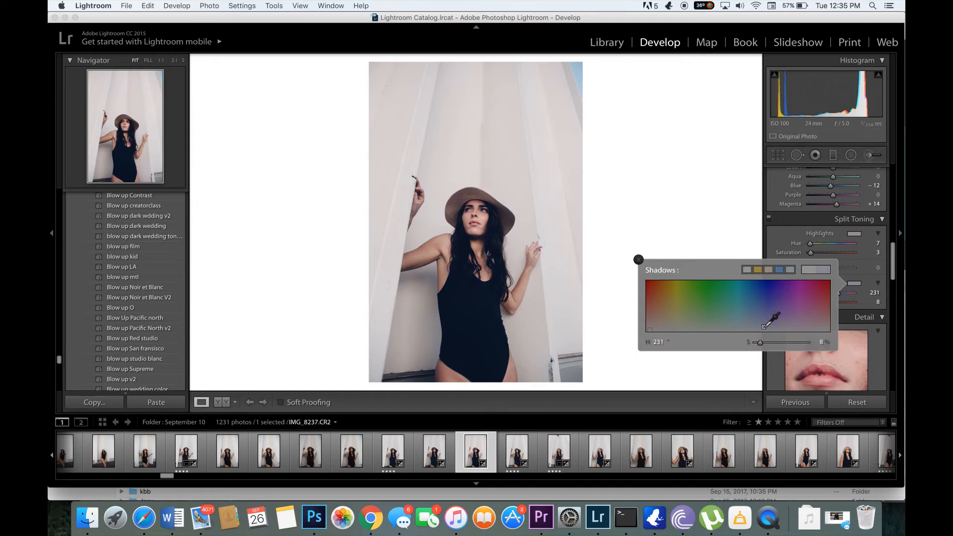
left_click_drag(763, 326, 763, 327)
left_click(639, 259)
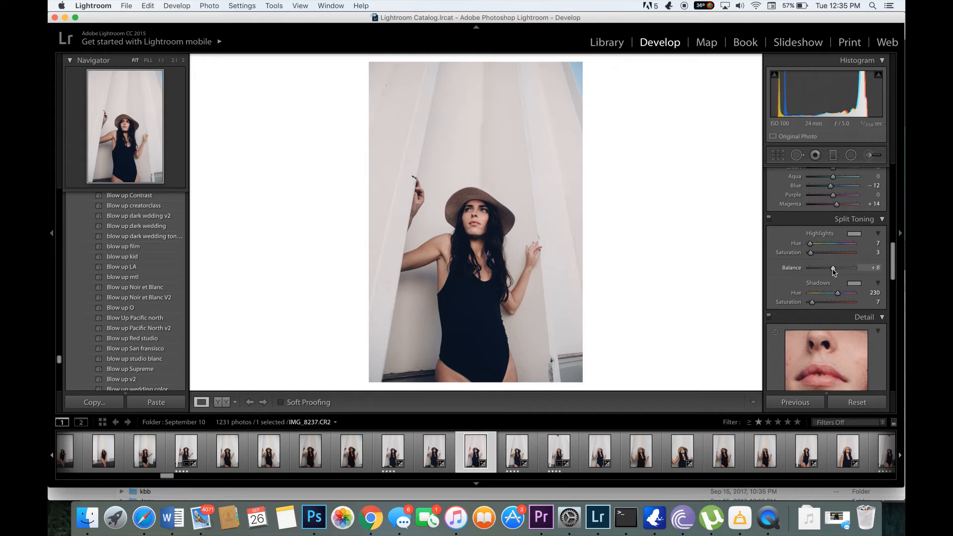
Set the Split Toning Balance to -20
left_click_drag(833, 268, 823, 272)
left_click_drag(839, 269, 826, 272)
left_click(876, 267)
left_click(690, 257)
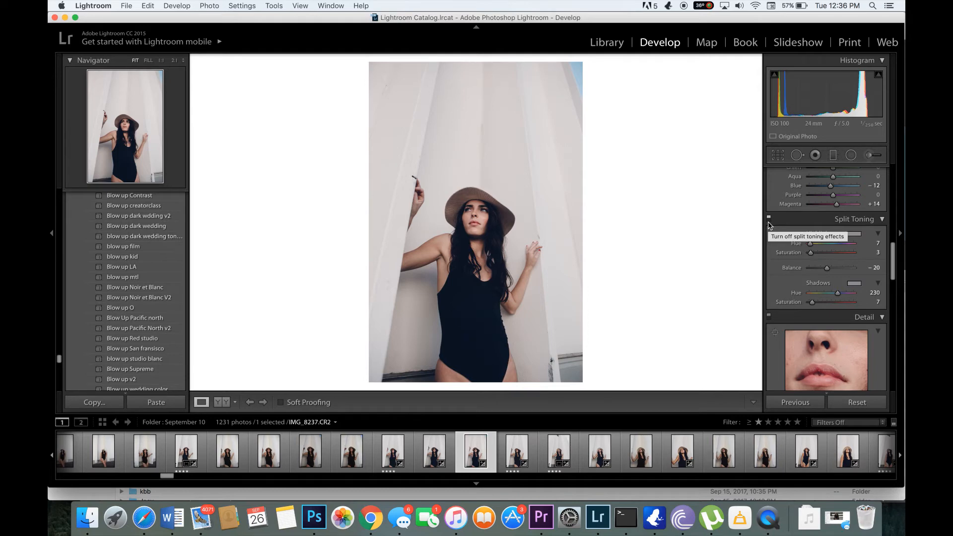
Compare the photo with the split toning effects switched off and on, leaving them on
scroll(768, 225, "up", 3)
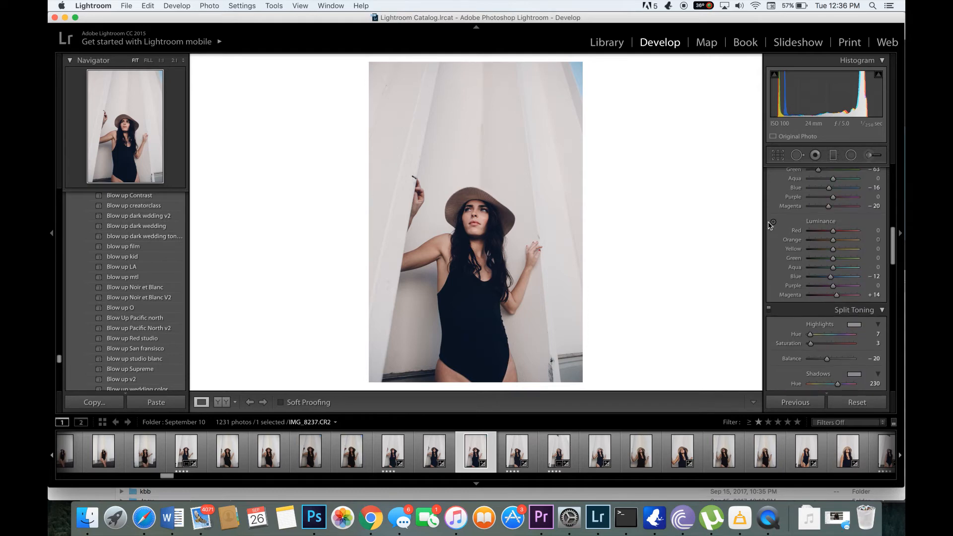
scroll(769, 225, "down", 2)
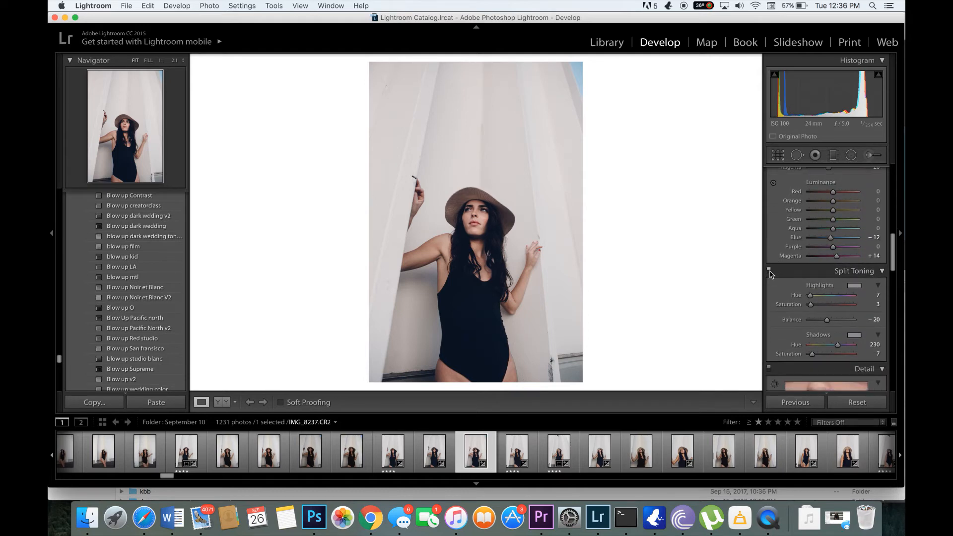
left_click(769, 271)
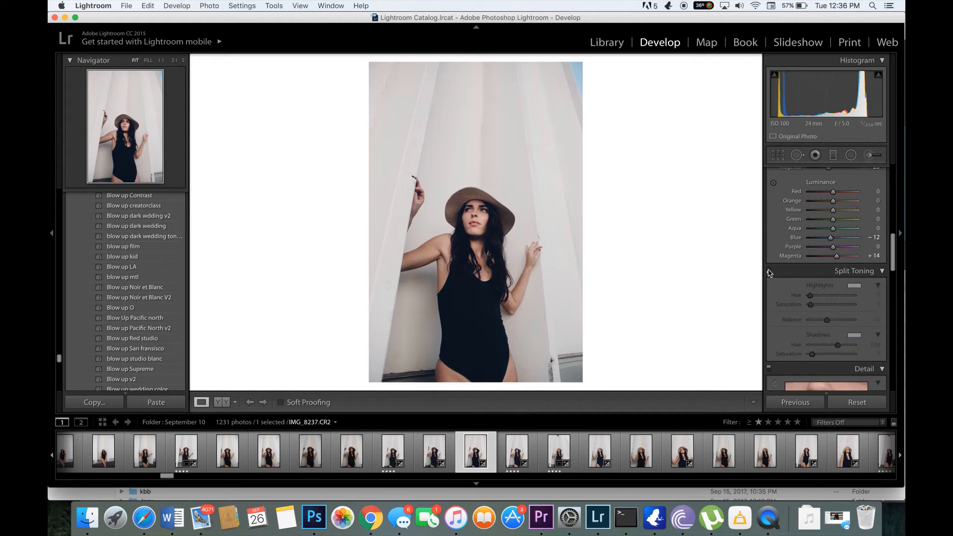
left_click(769, 271)
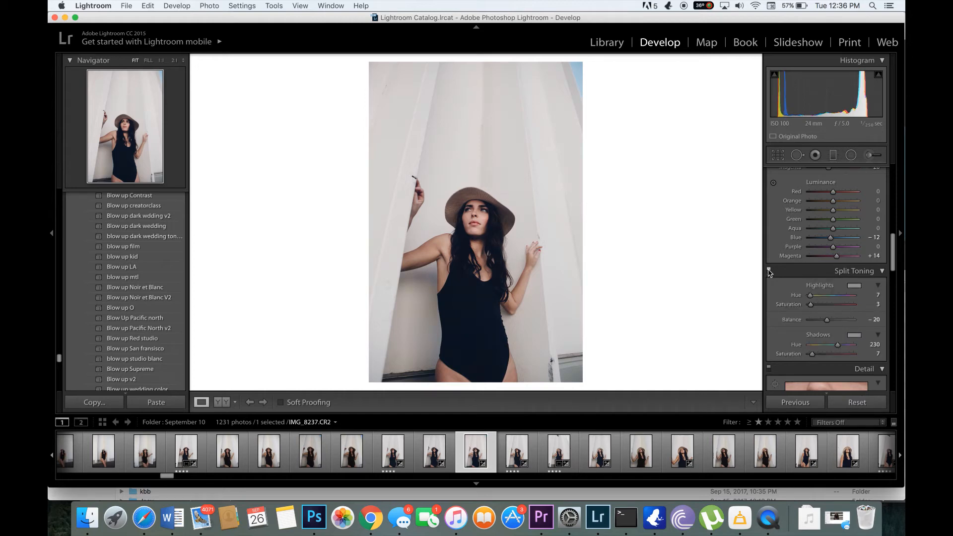
left_click(769, 273)
left_click(770, 272)
Sharpen the photo in the Detail settings with an Amount of 58 and a Masking of 33
scroll(796, 298, "down", 5)
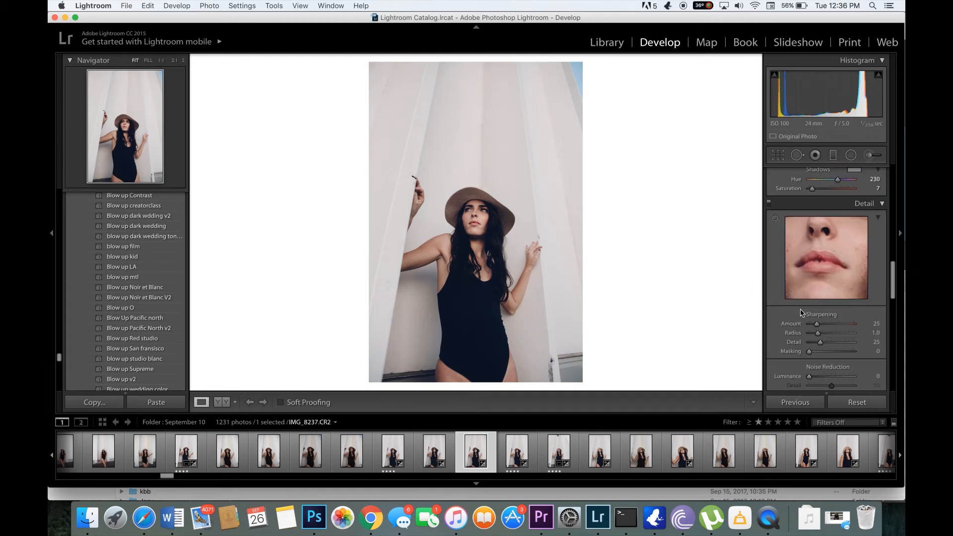
scroll(831, 274, "down", 2)
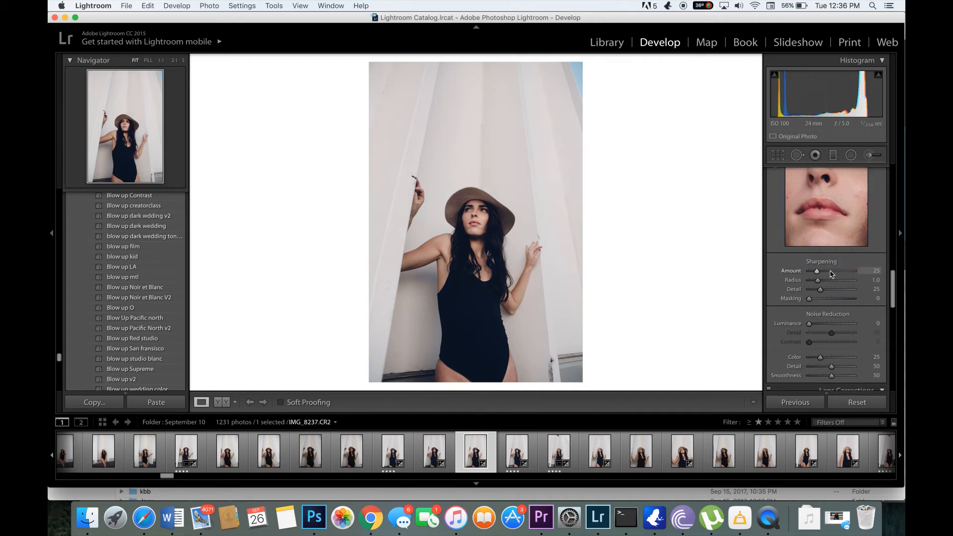
left_click_drag(816, 271, 823, 300)
Try out a Grain Amount in the Effects settings and return it to 0
scroll(796, 293, "down", 10)
scroll(796, 297, "down", 3)
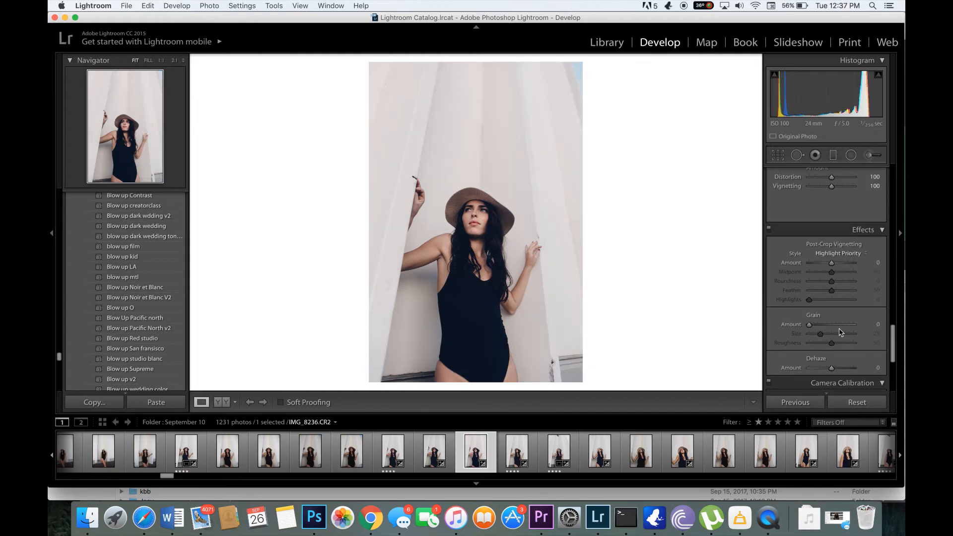
scroll(827, 230, "down", 4)
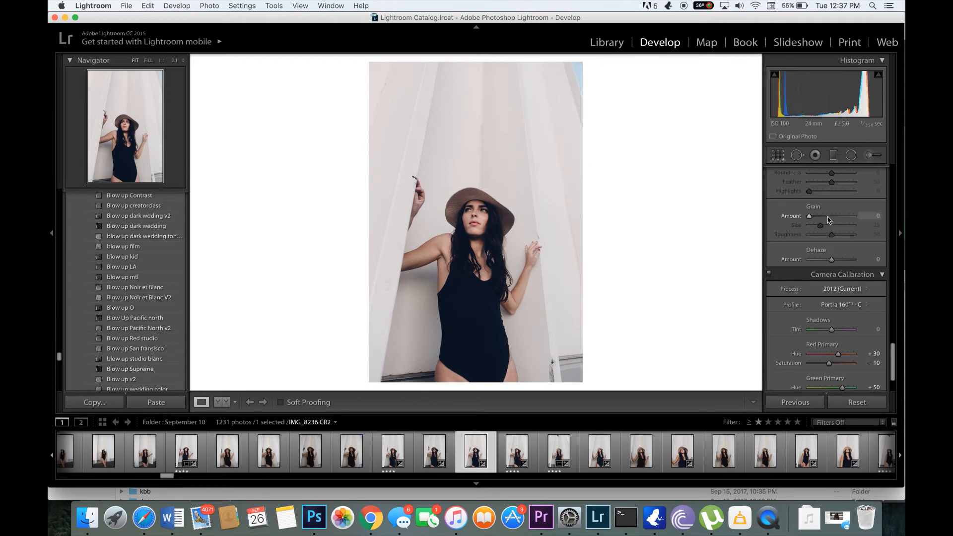
left_click(835, 217)
left_click_drag(835, 217, 780, 231)
Reset the Red Primary Hue and Saturation in Camera Calibration to 0
scroll(855, 287, "down", 3)
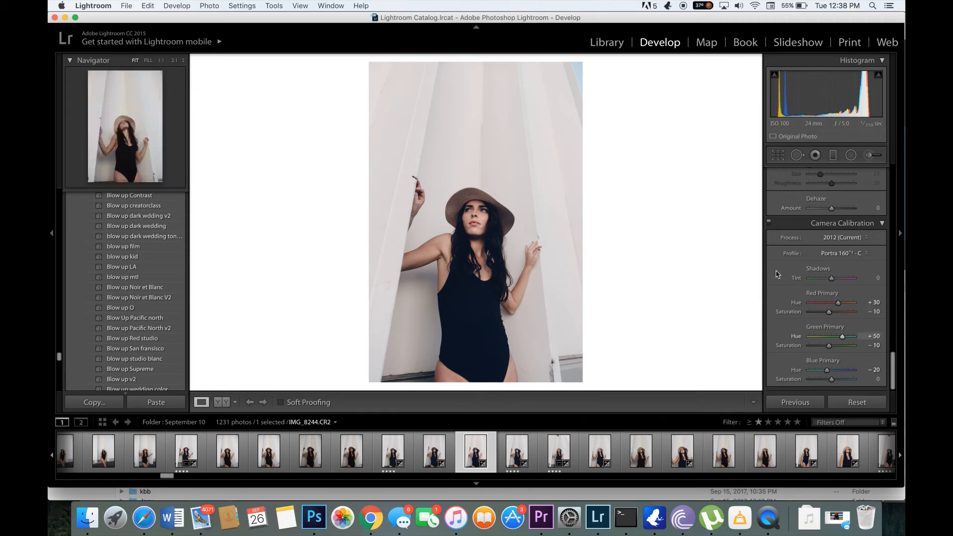
left_click(876, 303)
type("0")
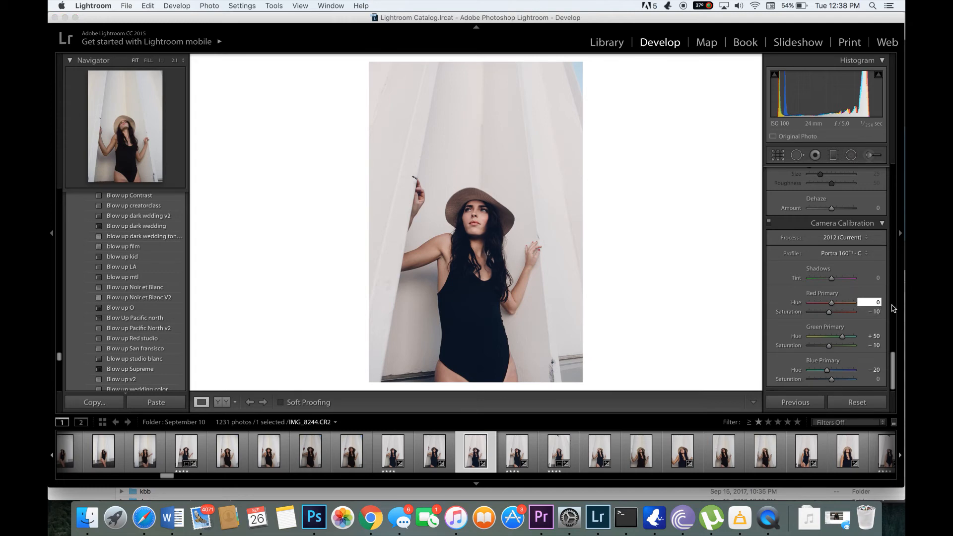
key("Tab")
type("0")
key("Return")
Reset the Green Primary Hue and Saturation in Camera Calibration to 0
left_click(876, 336)
type("0")
key("Return")
left_click(875, 345)
type("0")
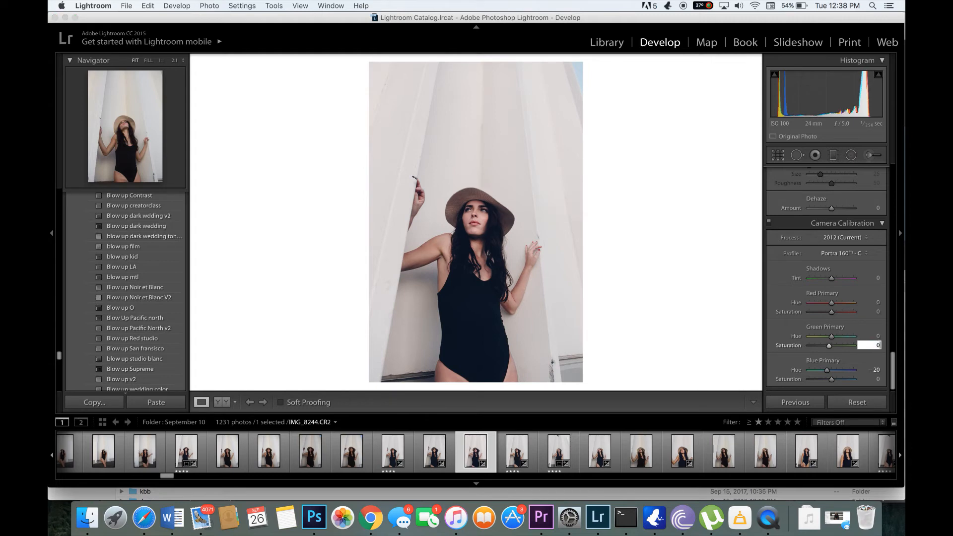
key("Return")
Reset the Blue Primary Hue in Camera Calibration to 0
left_click(874, 369)
type("0")
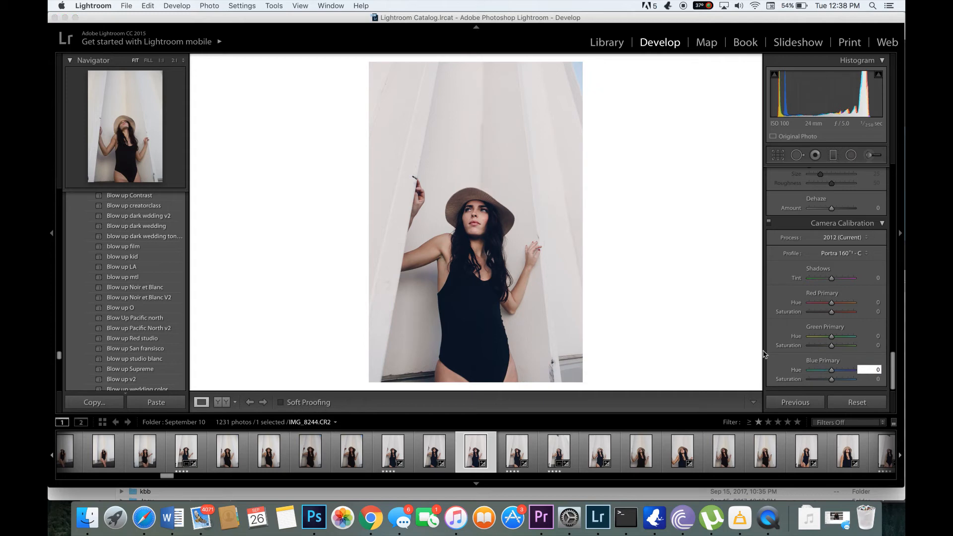
key("Return")
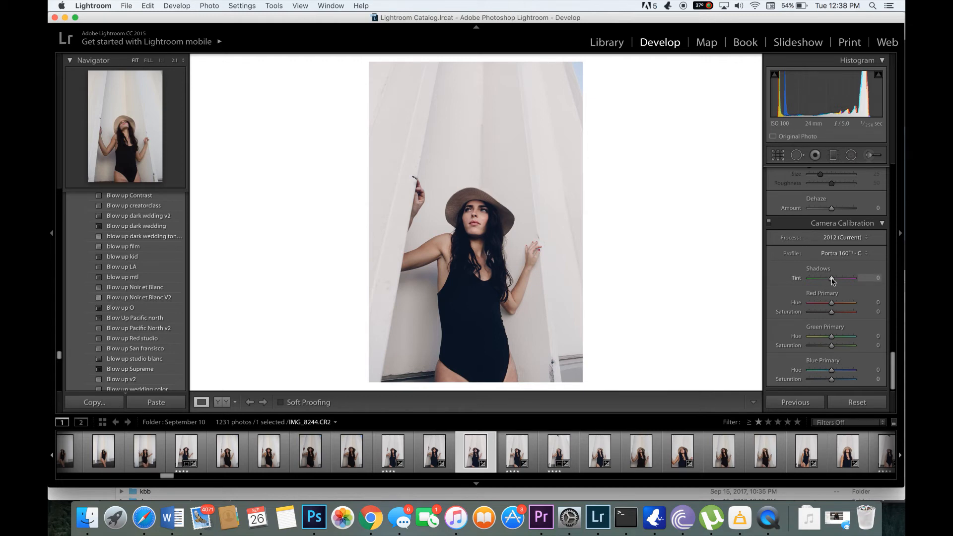
Try out the Shadows Tint in Camera Calibration and return it to 0
mouse_move(833, 281)
left_mouse_down()
mouse_move(841, 278)
mouse_move(830, 278)
left_mouse_up()
left_click(879, 279)
left_click(721, 244)
Raise the Red Primary Hue in Camera Calibration to +25
left_click(873, 301)
key("Up")
key("Up")
key("Up")
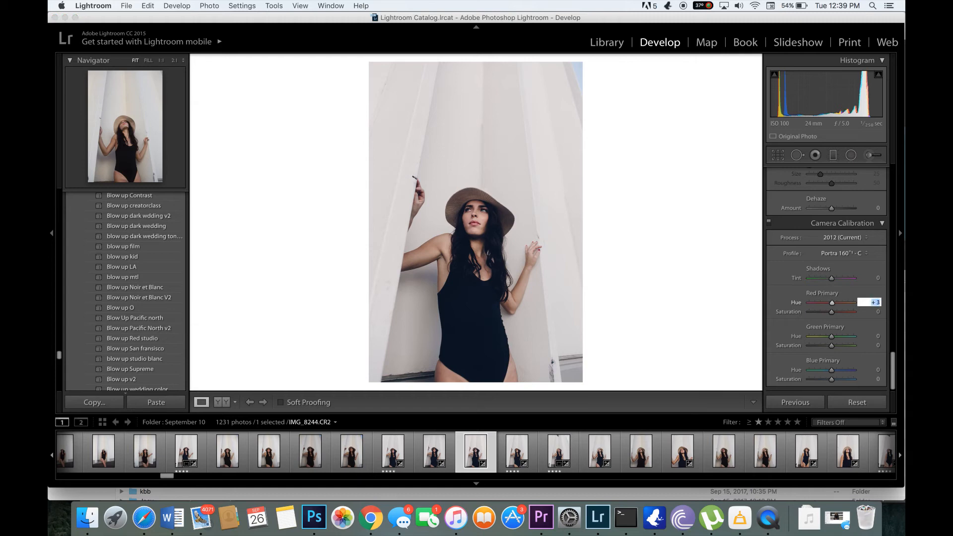
key("Up")
key("Up")
key("Up")
key("Up")
key("Up")
key("Up")
key("Up")
key("Up")
key("Up")
key("Up")
key("Up")
key("Return")
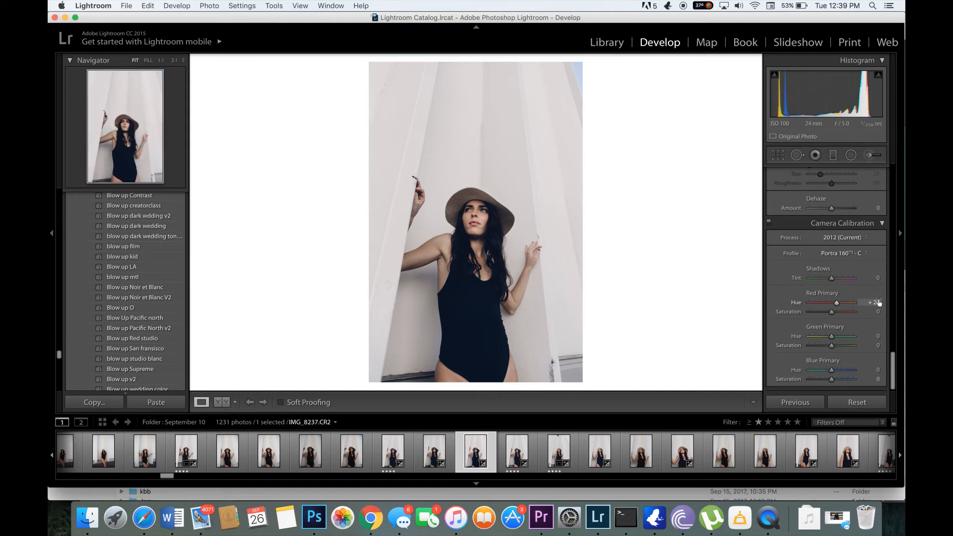
Set the Green Primary Hue in Camera Calibration to +50
left_click(836, 337)
left_click_drag(837, 339, 841, 340)
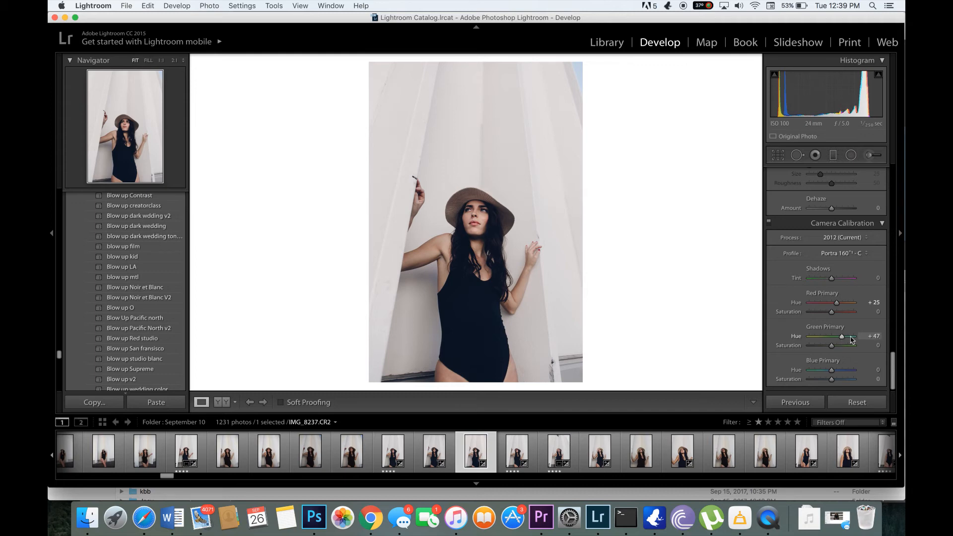
left_click(876, 331)
key("Return")
scroll(791, 351, "down", 1)
scroll(793, 355, "up", 1)
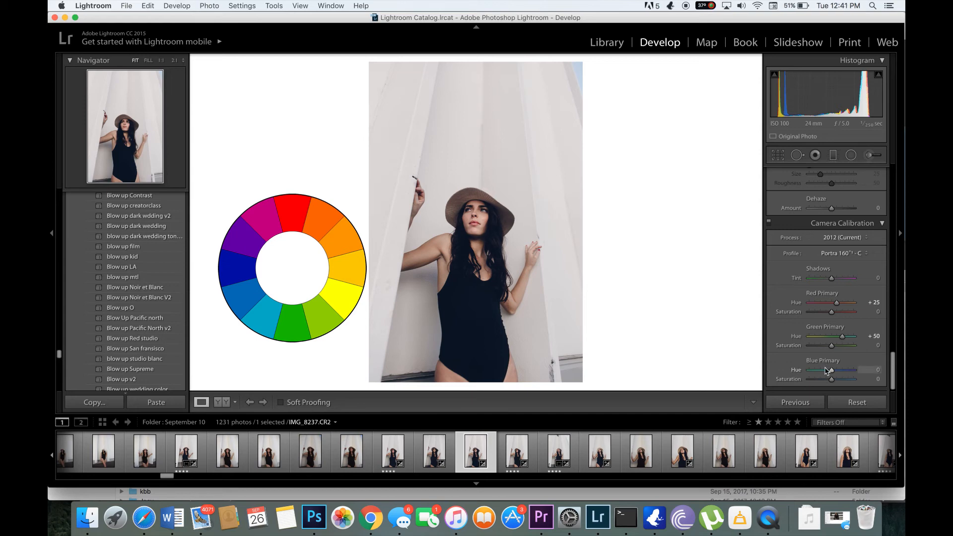
Set the Blue Primary in Camera Calibration to Hue -25 and Saturation -10
left_click_drag(826, 370, 826, 374)
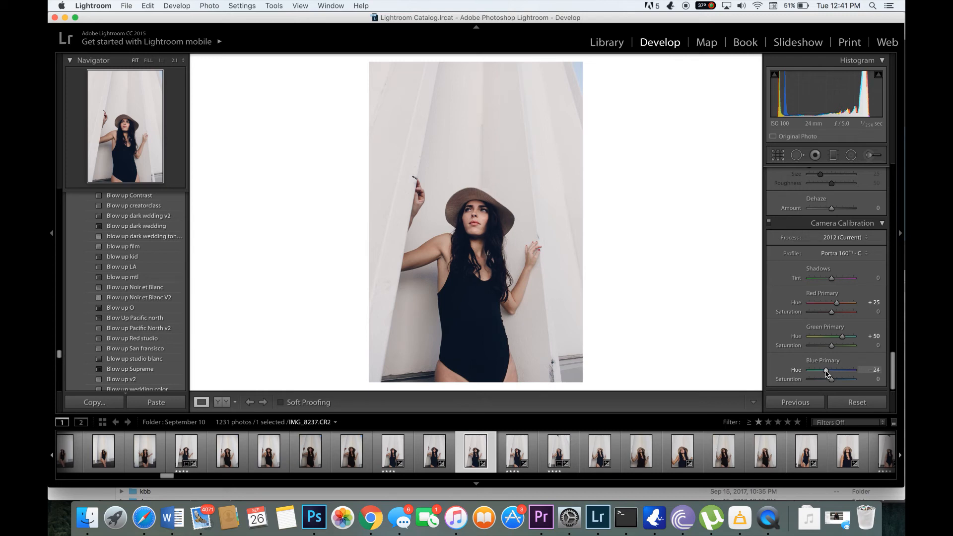
mouse_move(826, 375)
left_mouse_down()
mouse_move(803, 376)
mouse_move(826, 376)
left_mouse_up()
left_click(874, 368)
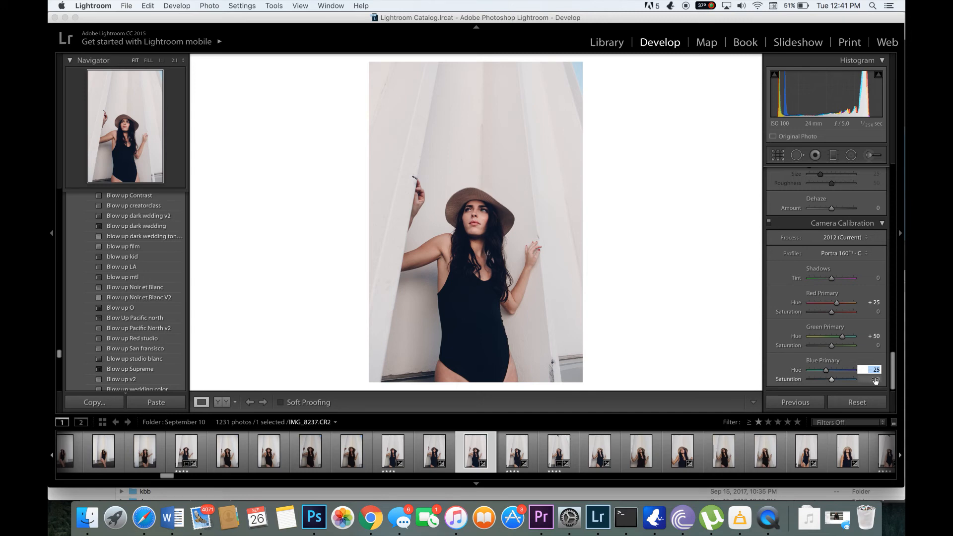
key("Tab")
key("Down")
key("Down")
key("Down")
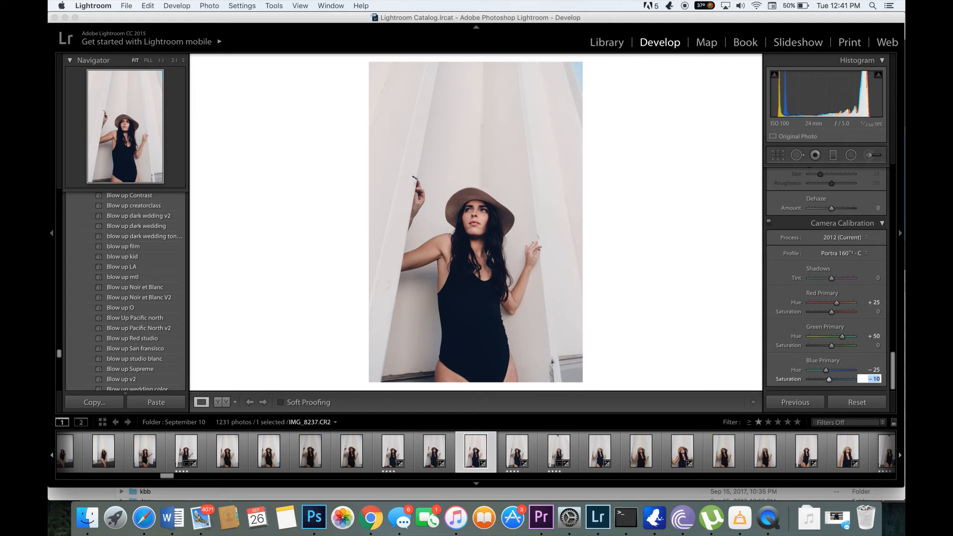
Lower the Camera Calibration Saturation to -5 for the Green Primary and -10 for the Red Primary
left_click(876, 346)
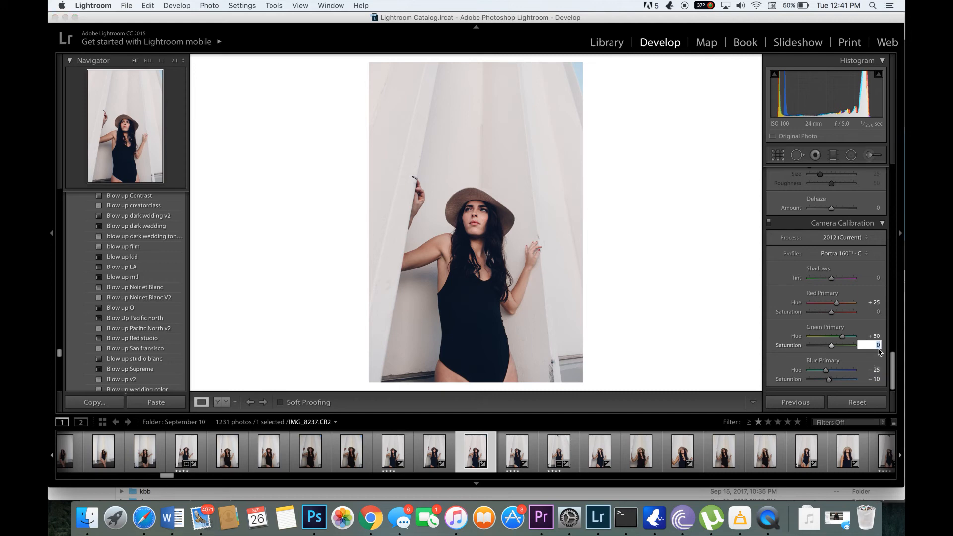
key("Down")
key("Down")
key("Down")
key("Down")
left_click(878, 311)
key("Down")
key("Down")
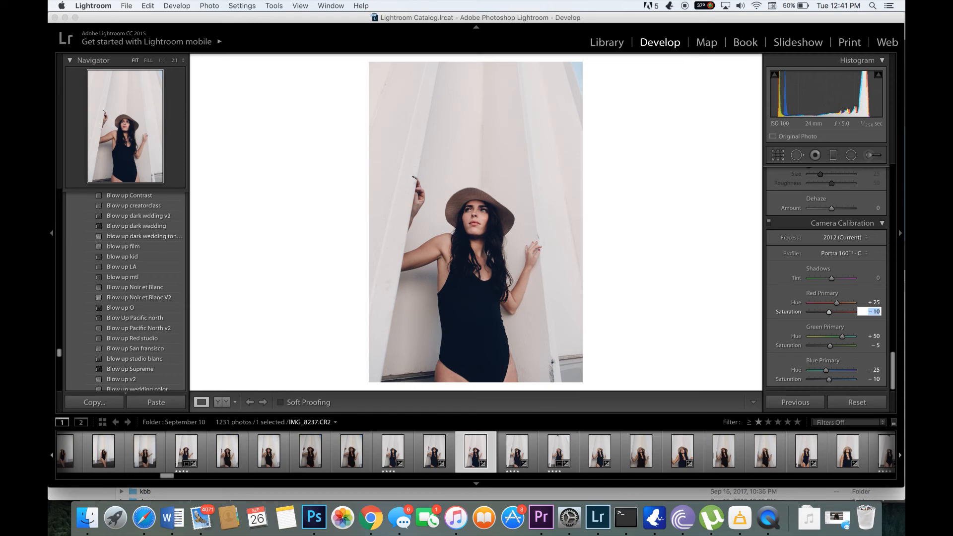
left_click(726, 285)
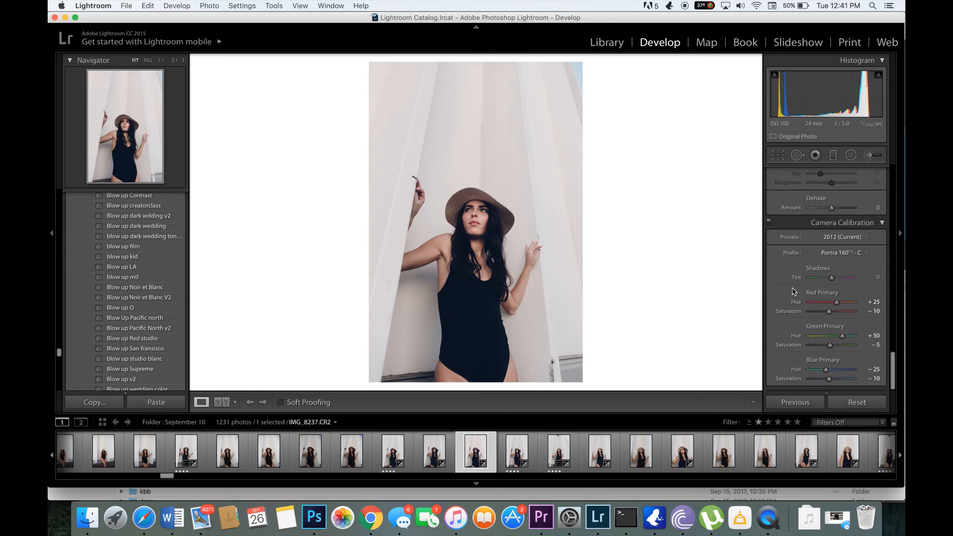
Cool the white balance in the Basic settings to a Temp of 4,850 and a Tint of +6
scroll(792, 291, "up", 15)
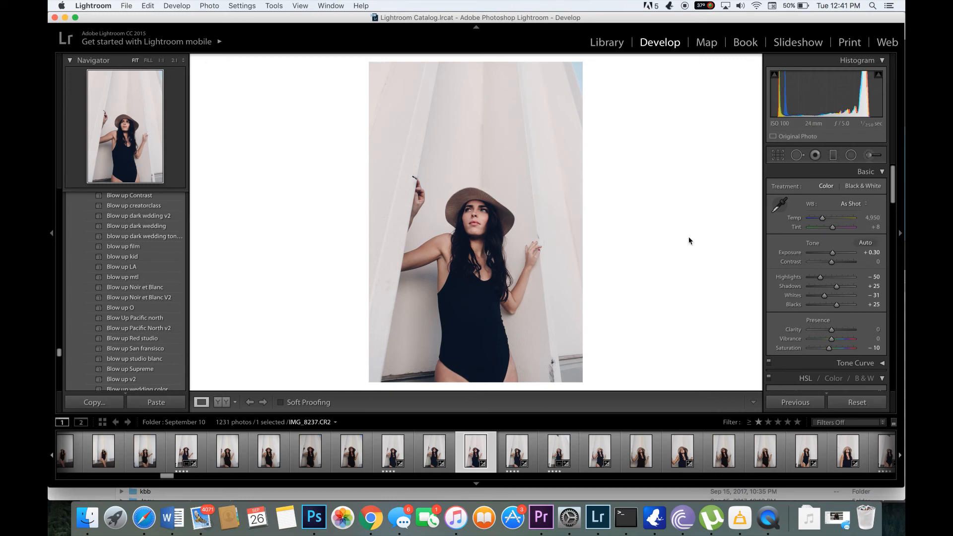
left_click(873, 217)
key("Down")
key("Down")
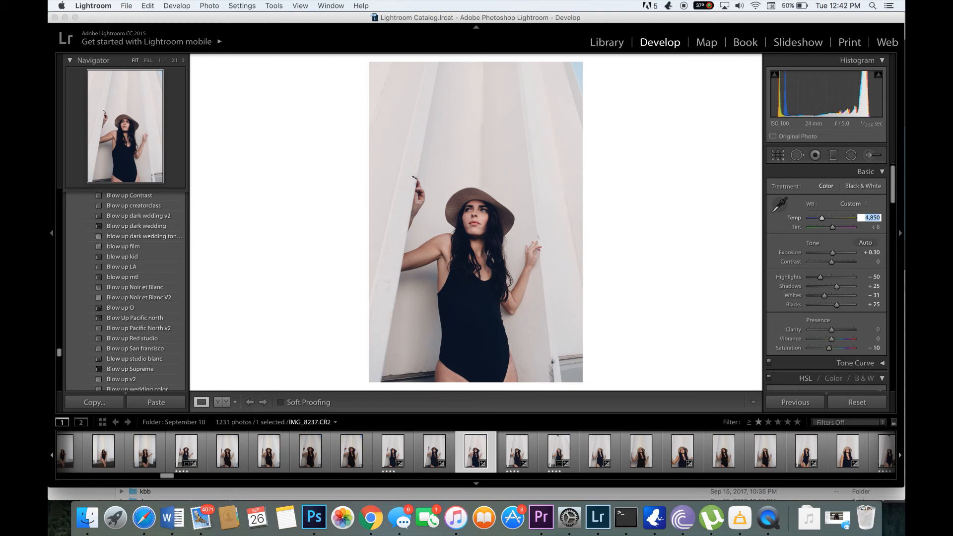
left_click(712, 257)
left_click(877, 227)
left_click(688, 271)
scroll(774, 316, "down", 1)
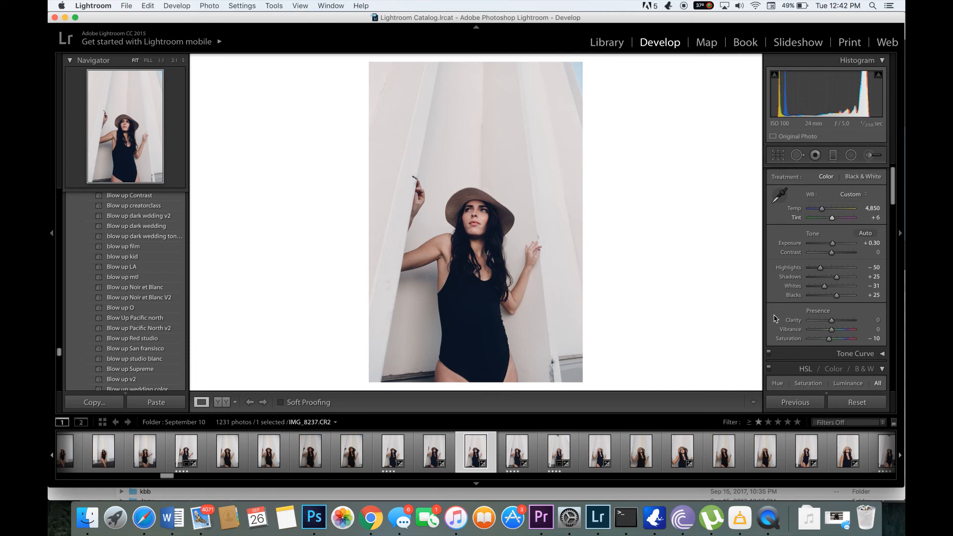
scroll(775, 318, "down", 10)
scroll(774, 318, "down", 10)
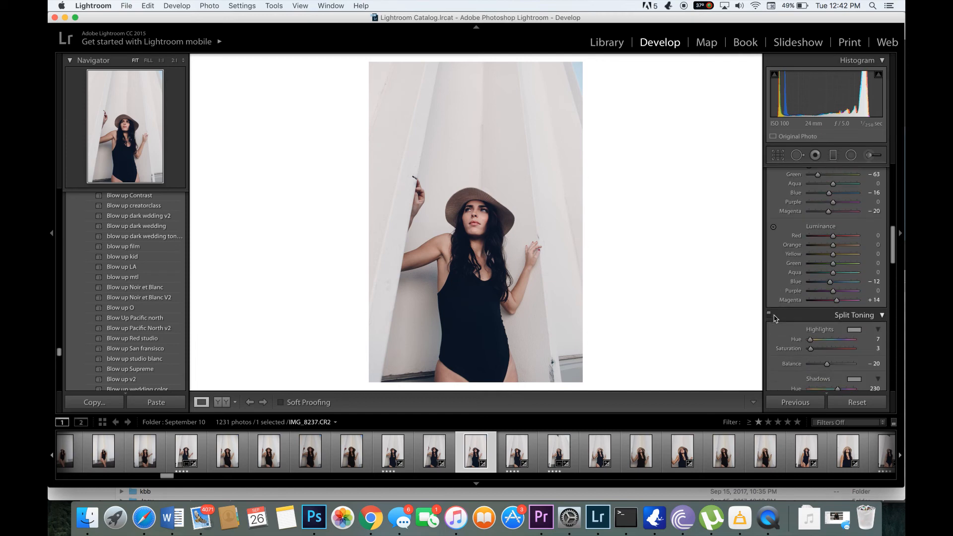
scroll(774, 317, "down", 10)
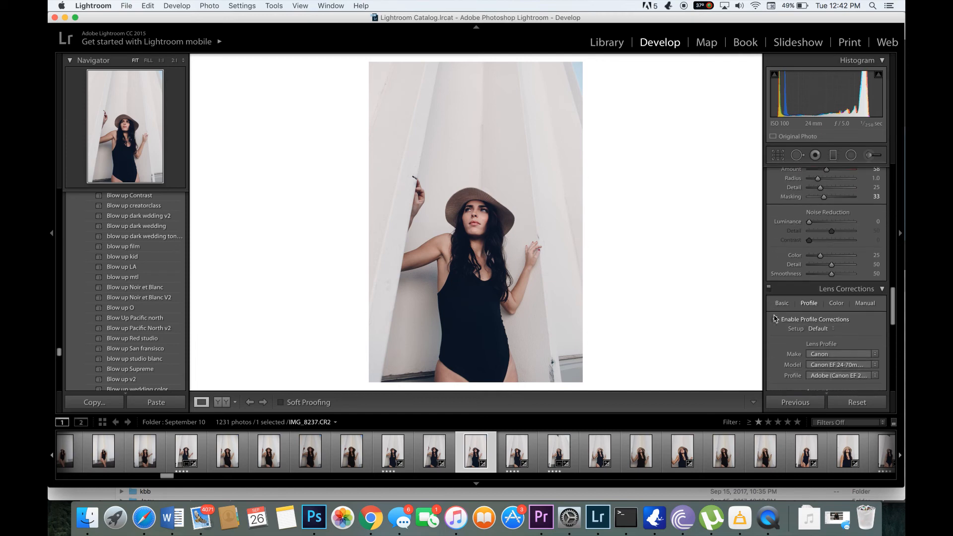
scroll(776, 318, "up", 20)
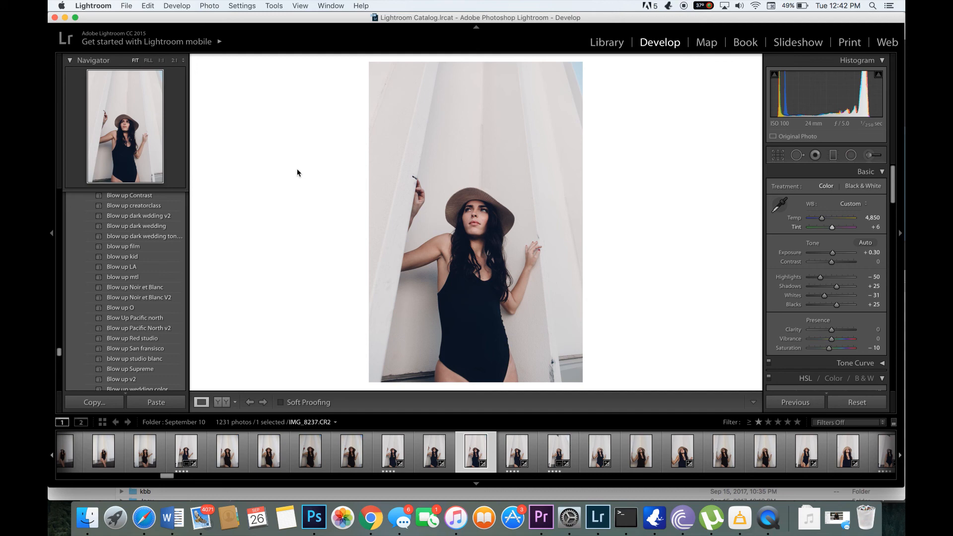
View the edited portrait in full screen and compare it side by side with the original, returning to the single-photo view
key("f")
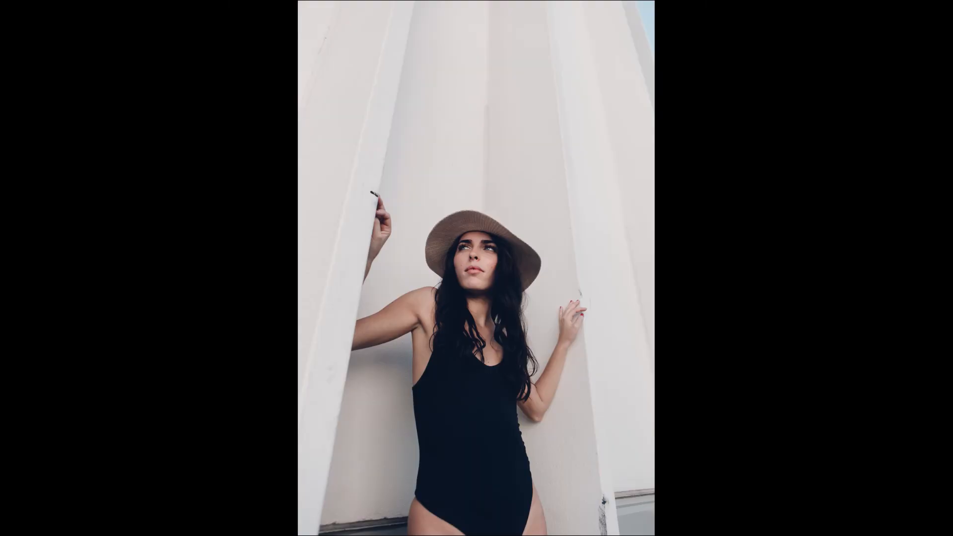
key("f")
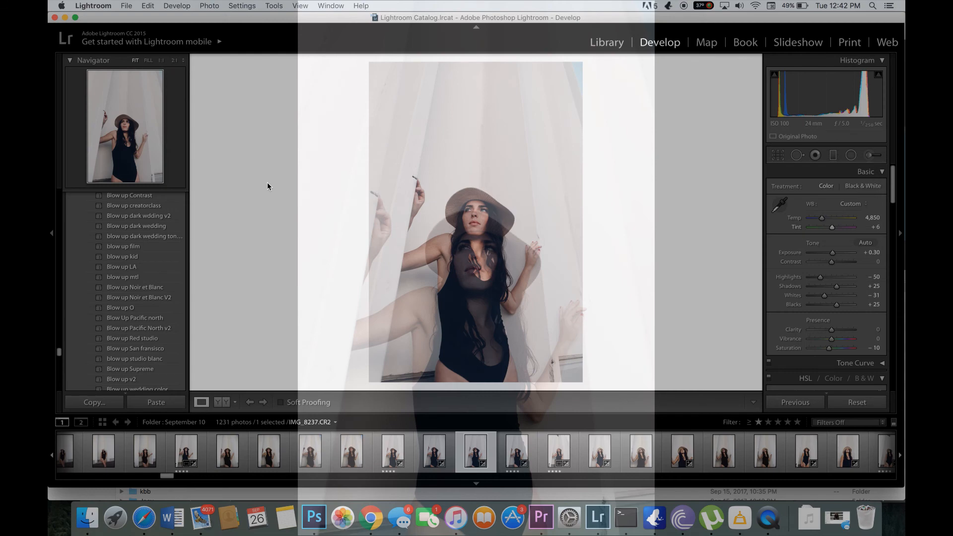
left_click(225, 404)
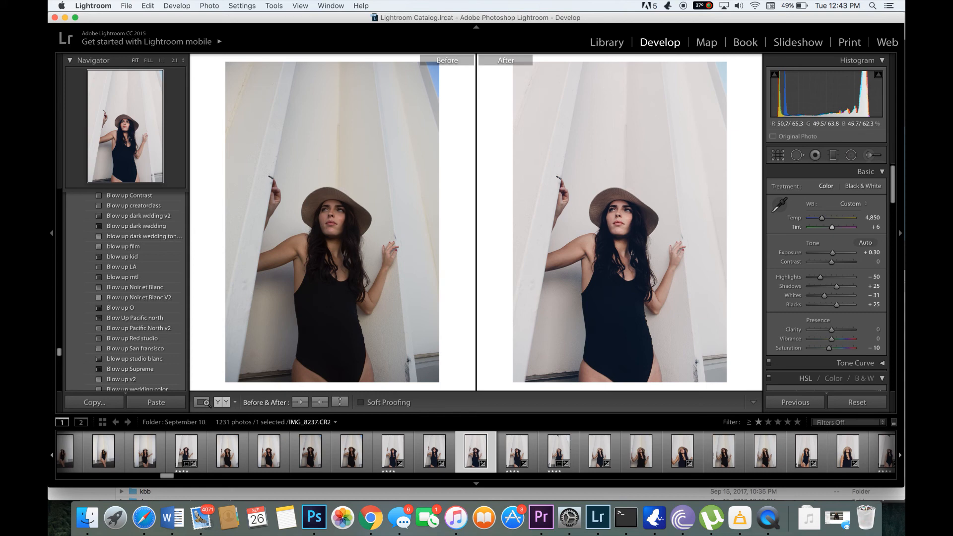
left_click(201, 403)
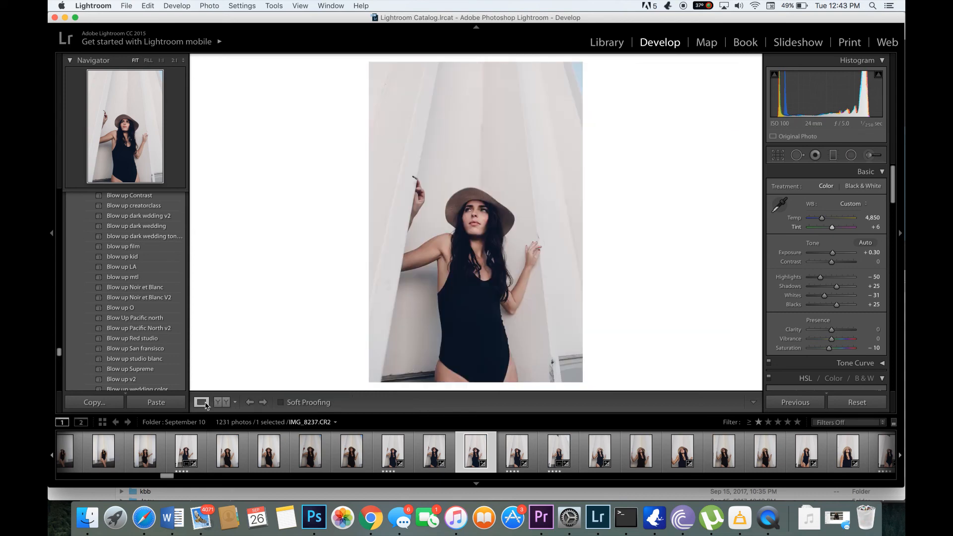